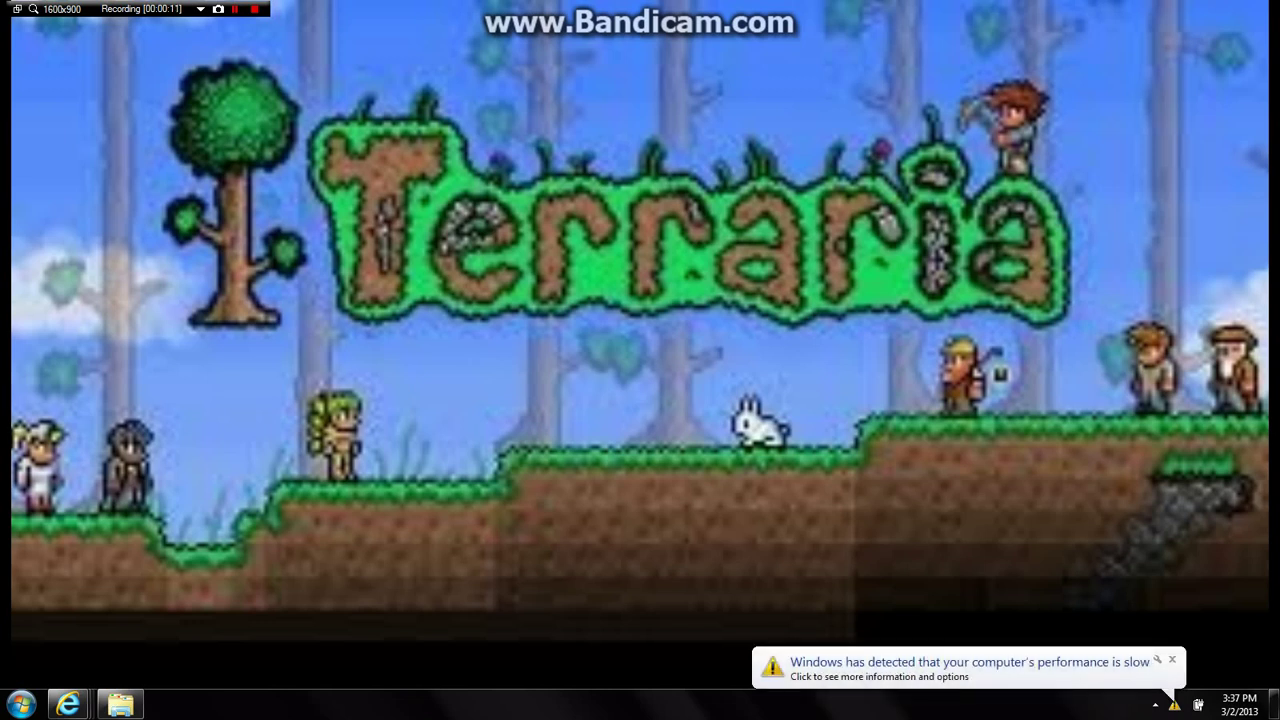
Dismiss the computer performance notification and switch to Internet Explorer with the Mod:Toparia wiki page's installation instructions in view
click(1172, 659)
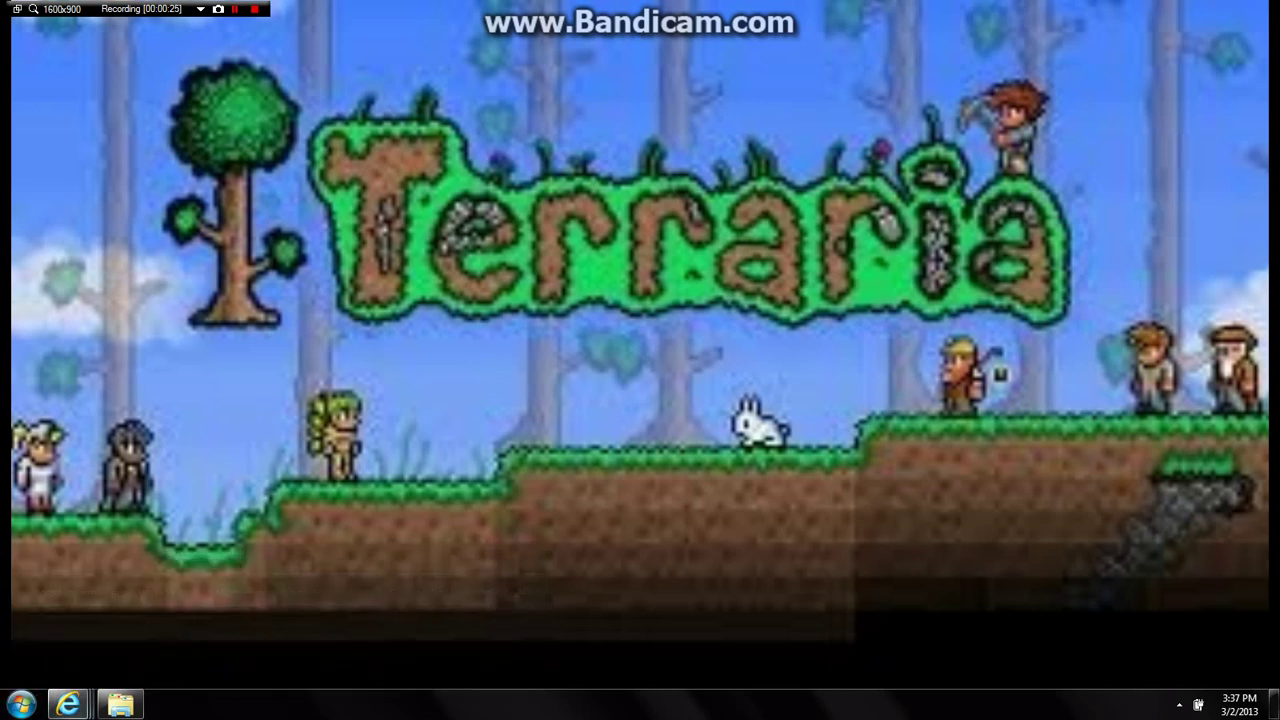
mouse_move(68, 704)
click(100, 625)
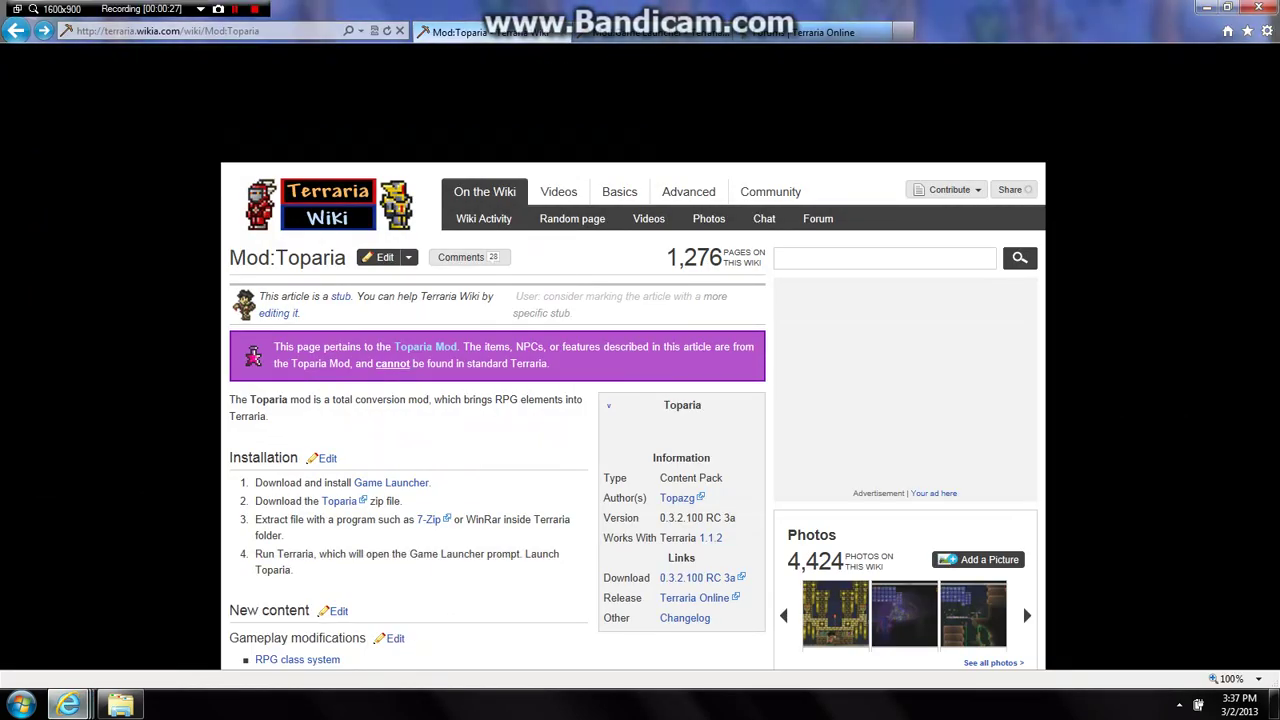
scroll(640, 400, down, 1)
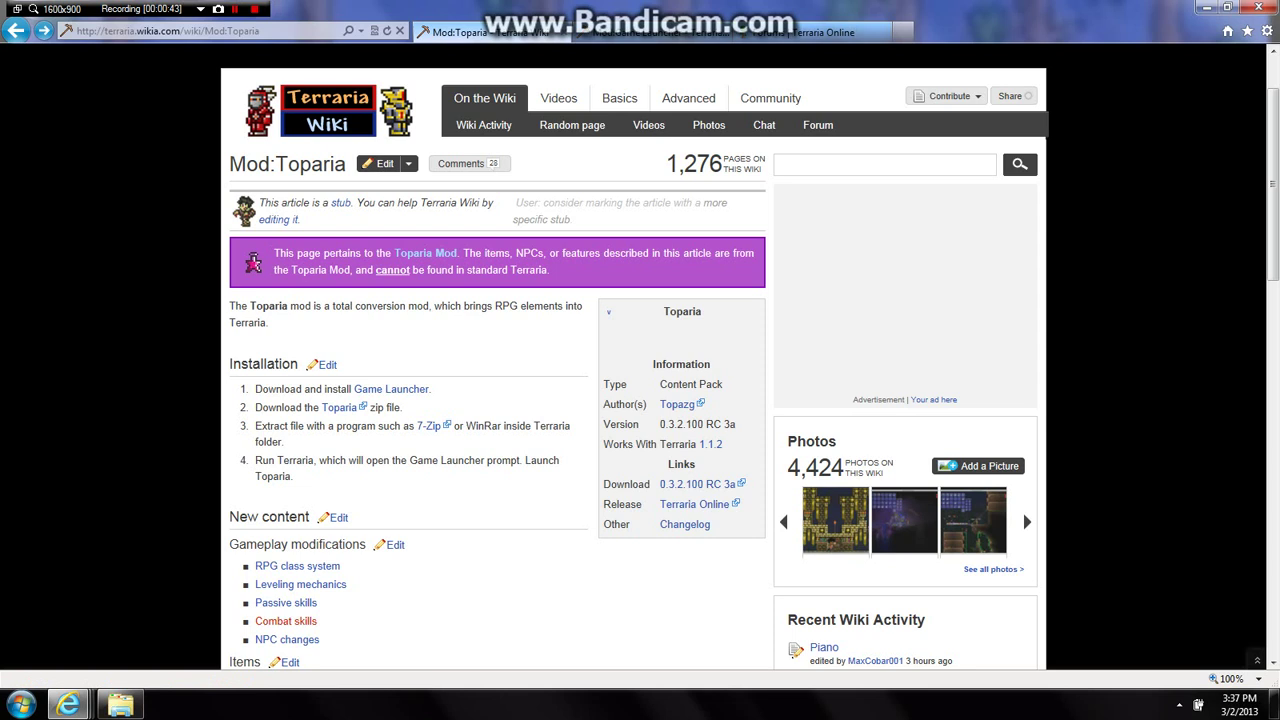
Examine the Toparia zip and Game Launcher links in the wiki page's installation list
right_click(354, 408)
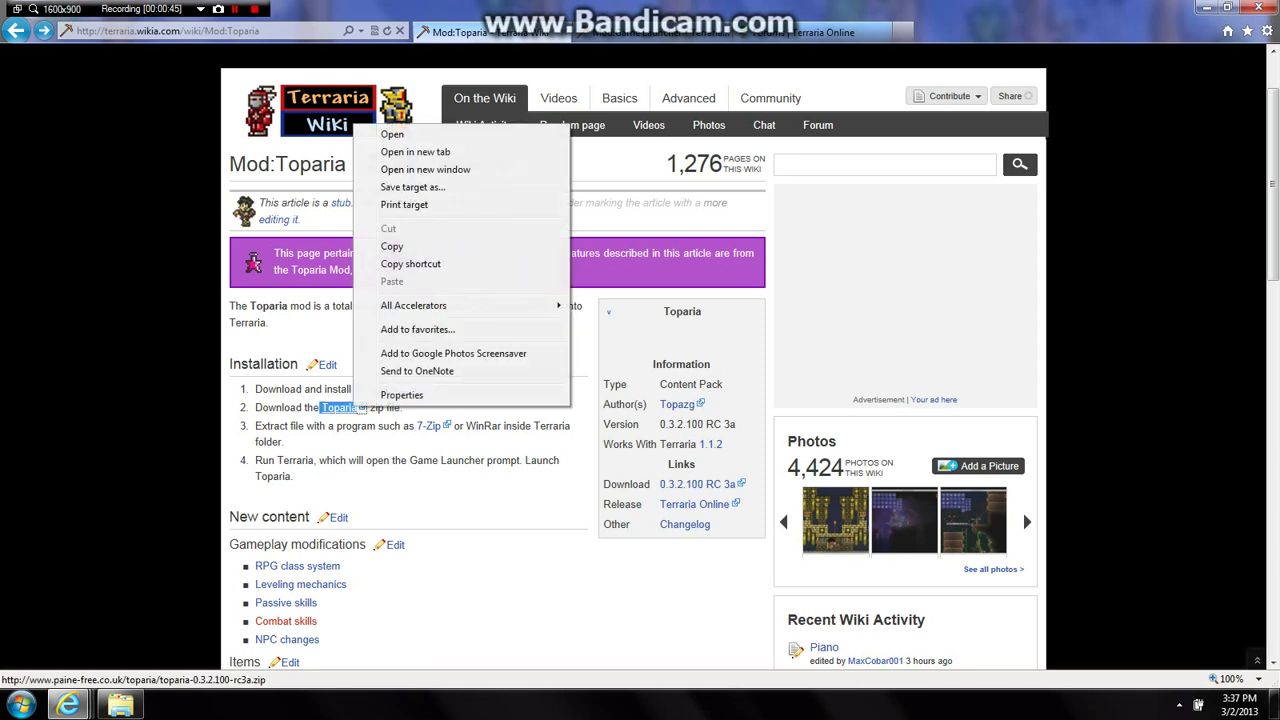
key(Escape)
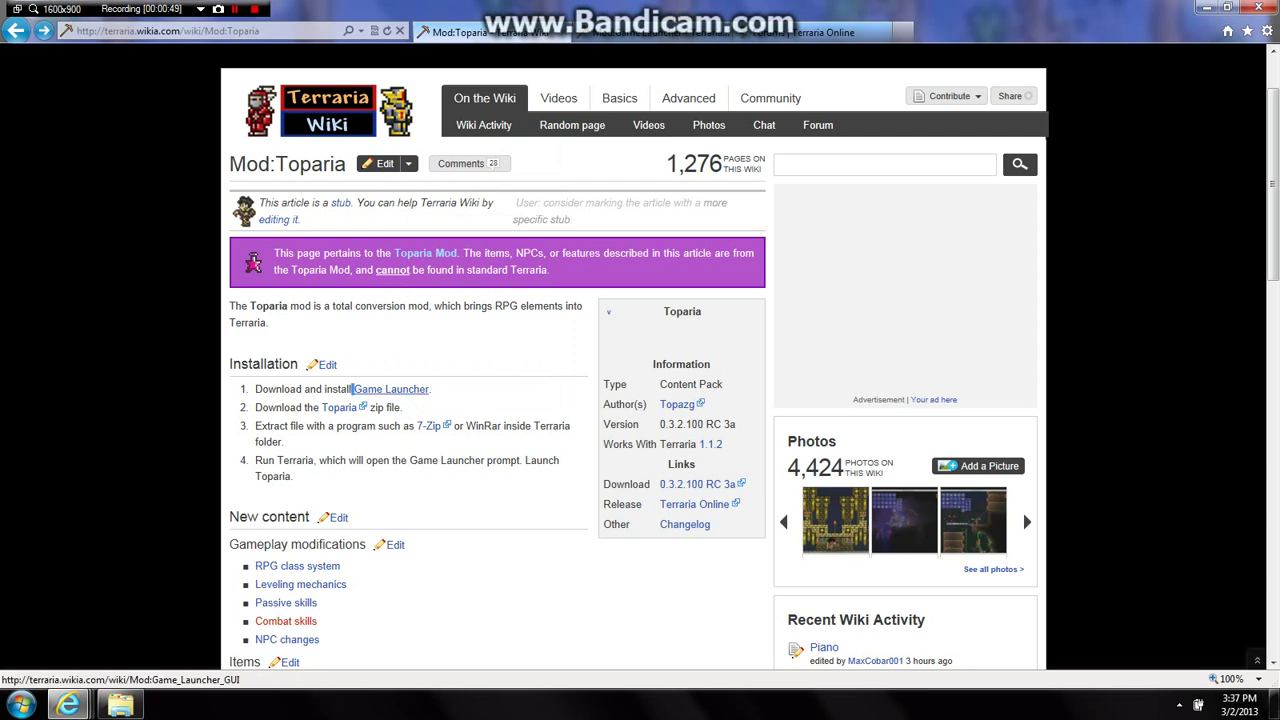
drag(431, 389, 356, 390)
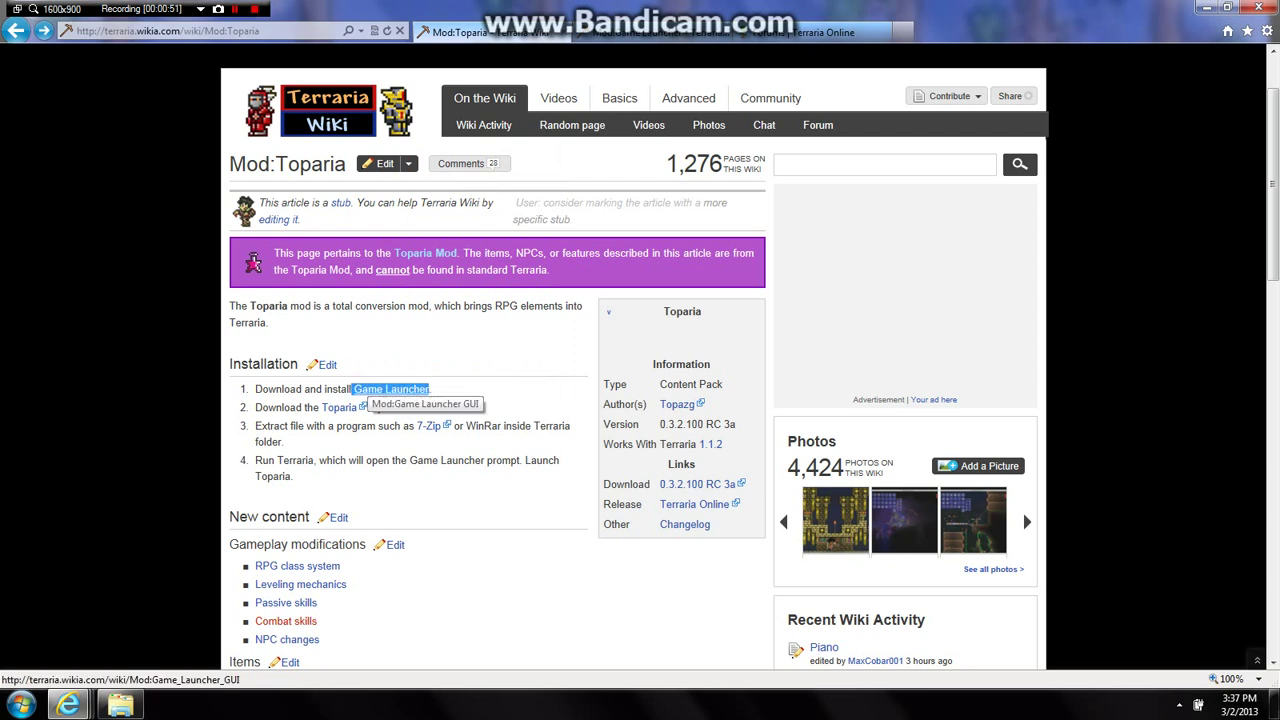
click(443, 407)
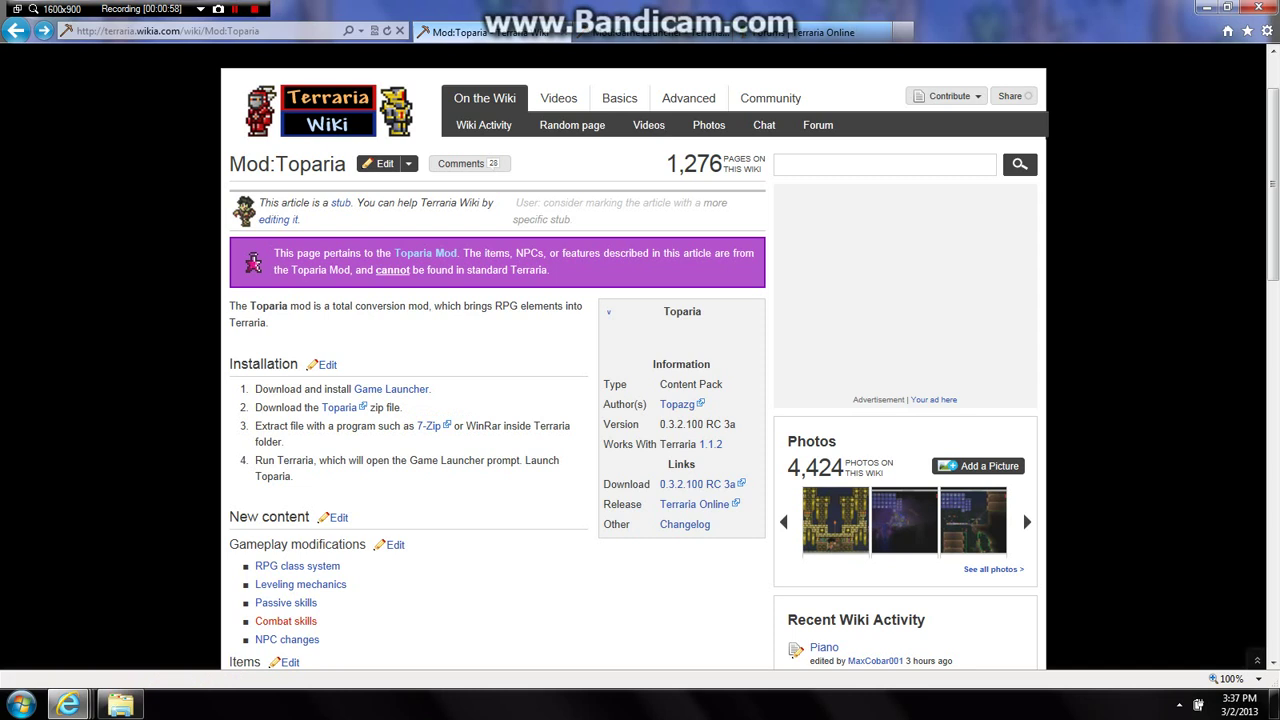
Open the Game Launcher wiki page and go to the Download link in the Terraria Game Launcher GUI forum thread
click(391, 389)
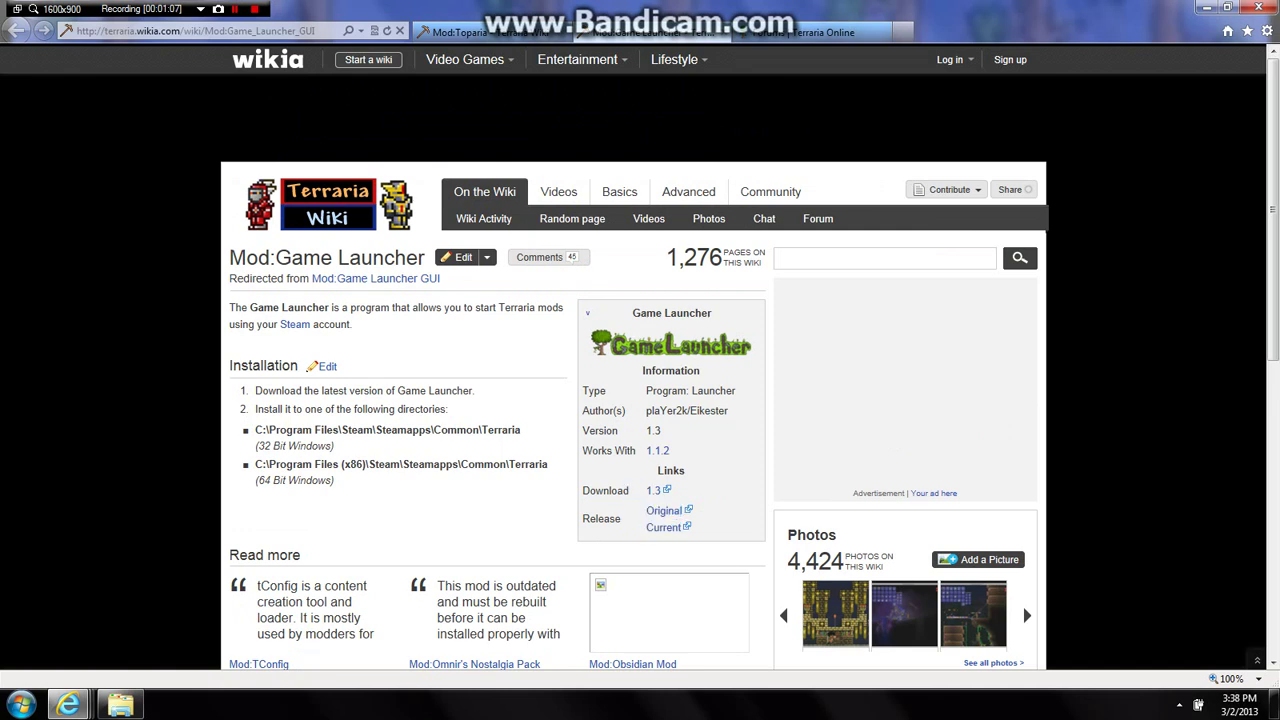
click(810, 32)
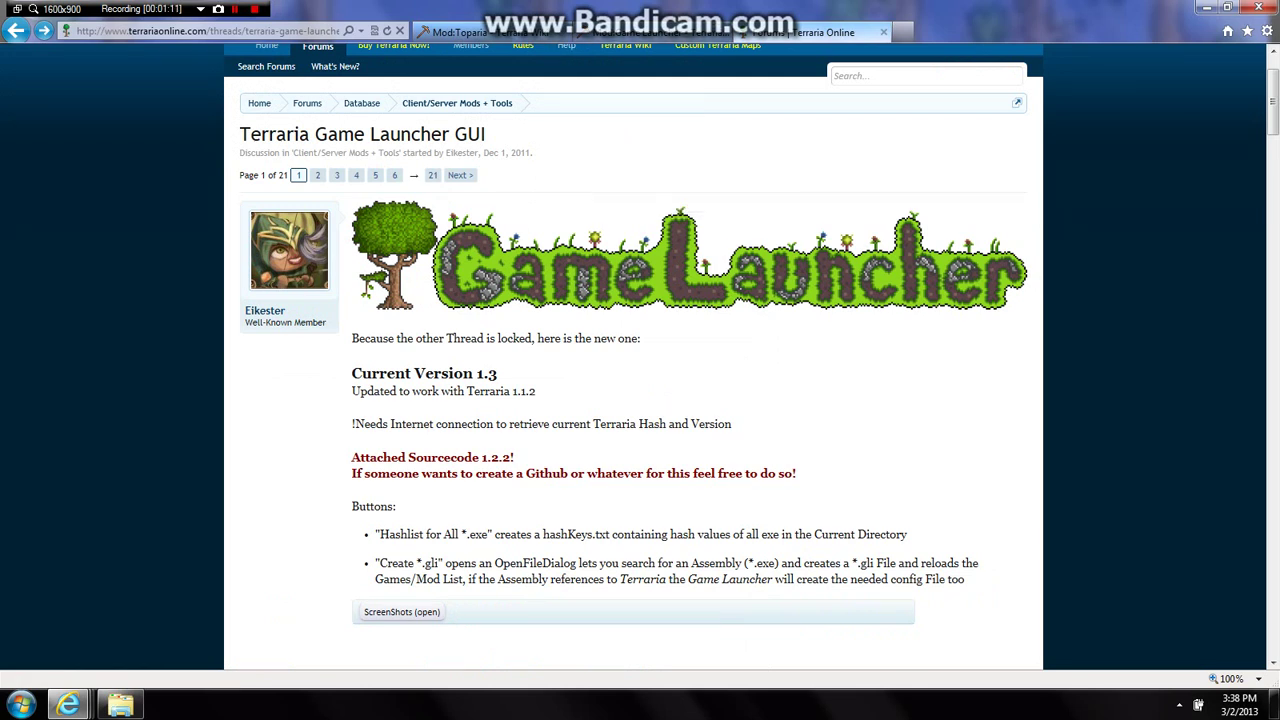
scroll(640, 360, down, 1)
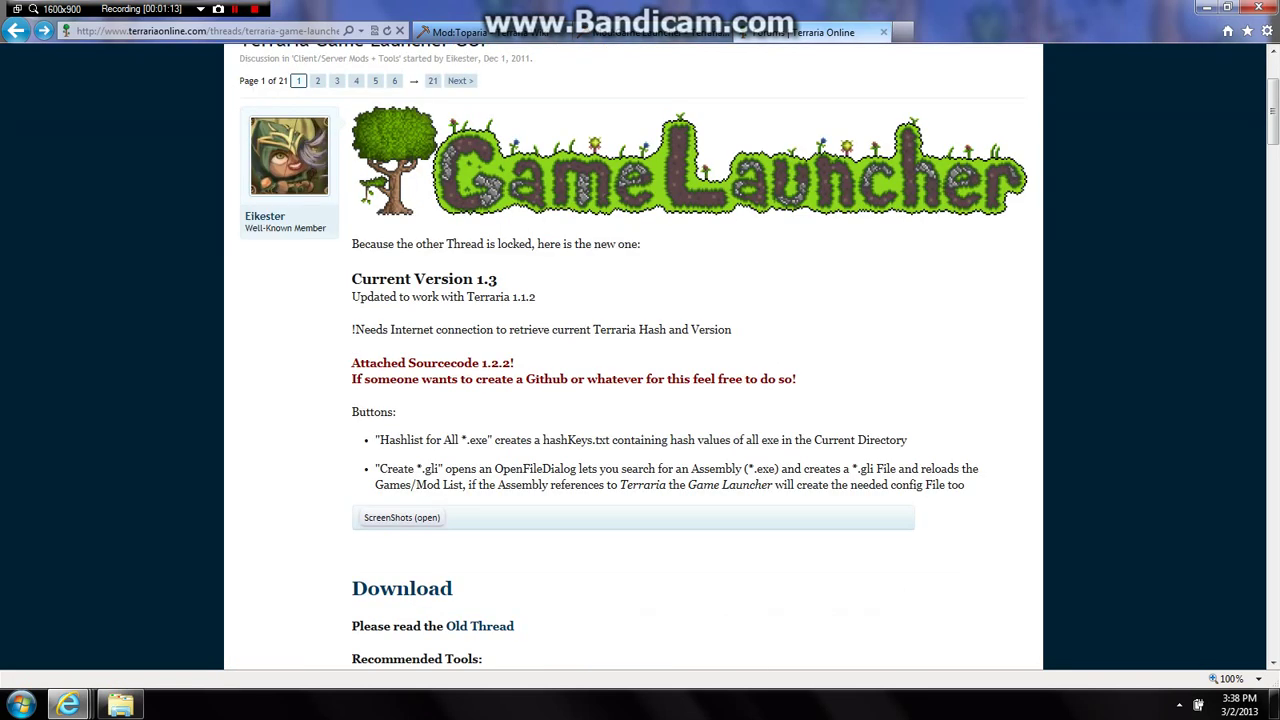
scroll(402, 401, down, 2)
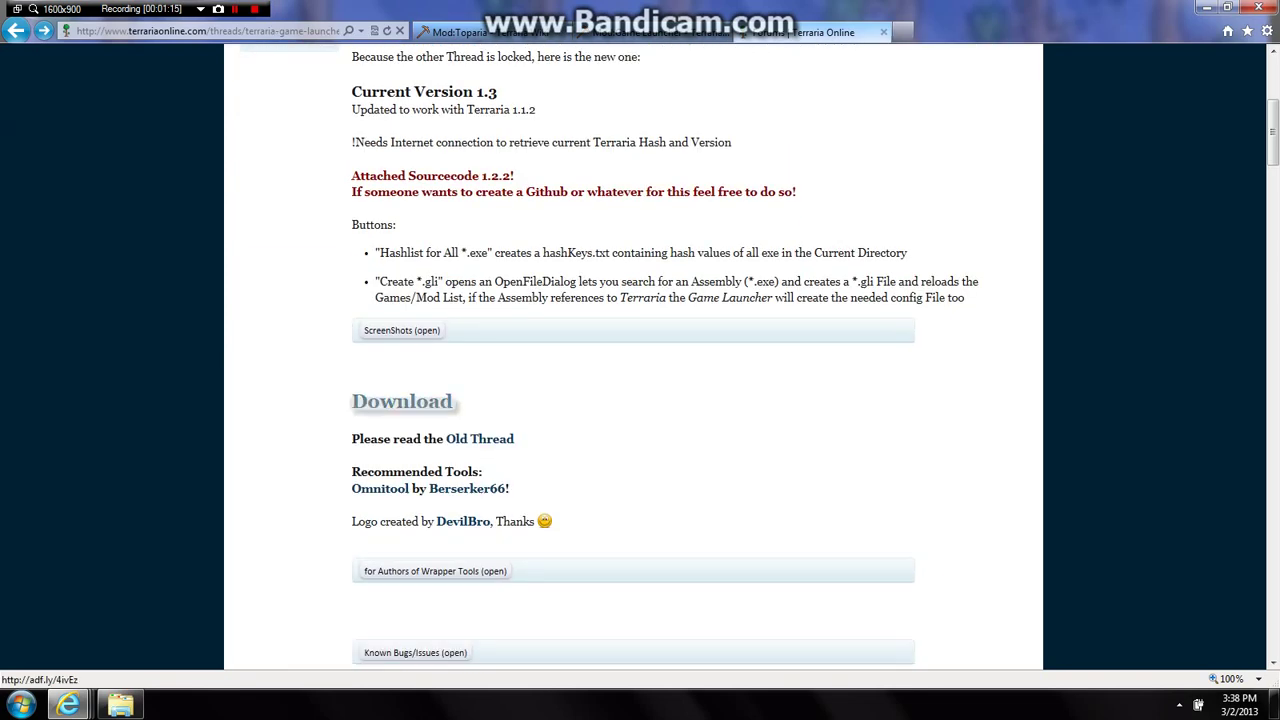
scroll(402, 401, up, 1)
scroll(402, 401, down, 1)
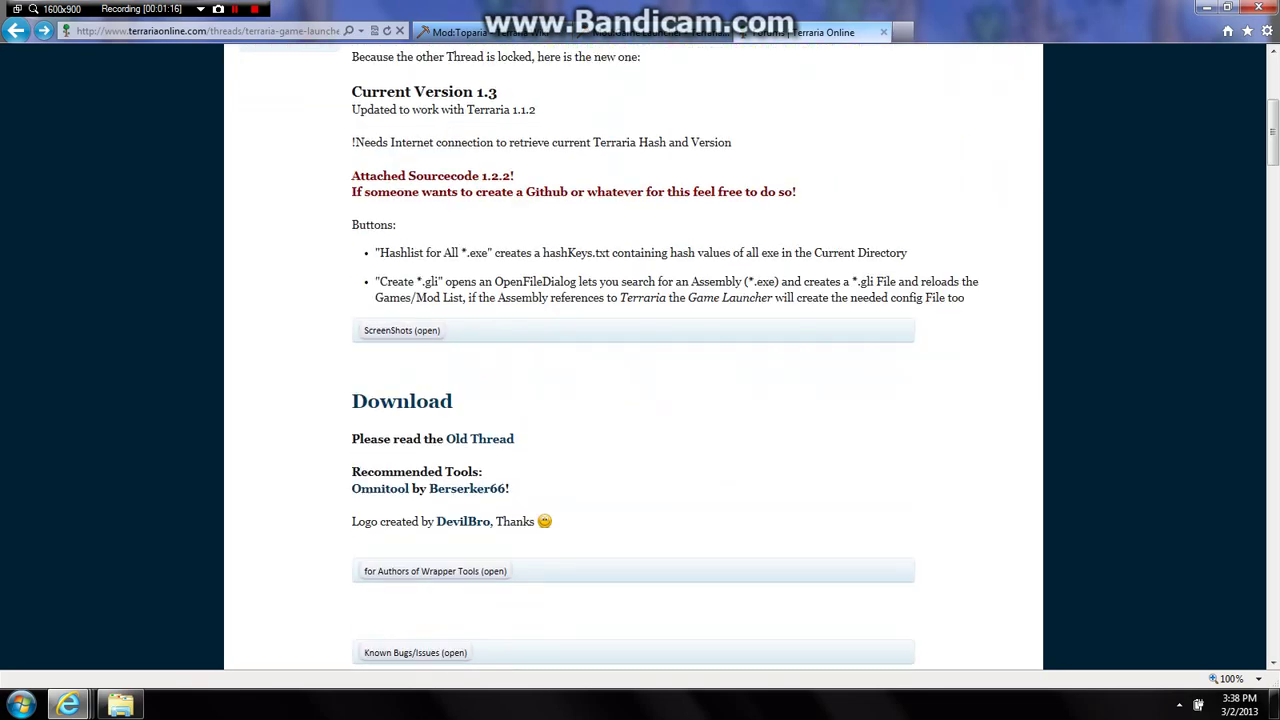
Download game Launcher Setup.exe through the forum thread's Download link and run it
click(402, 401)
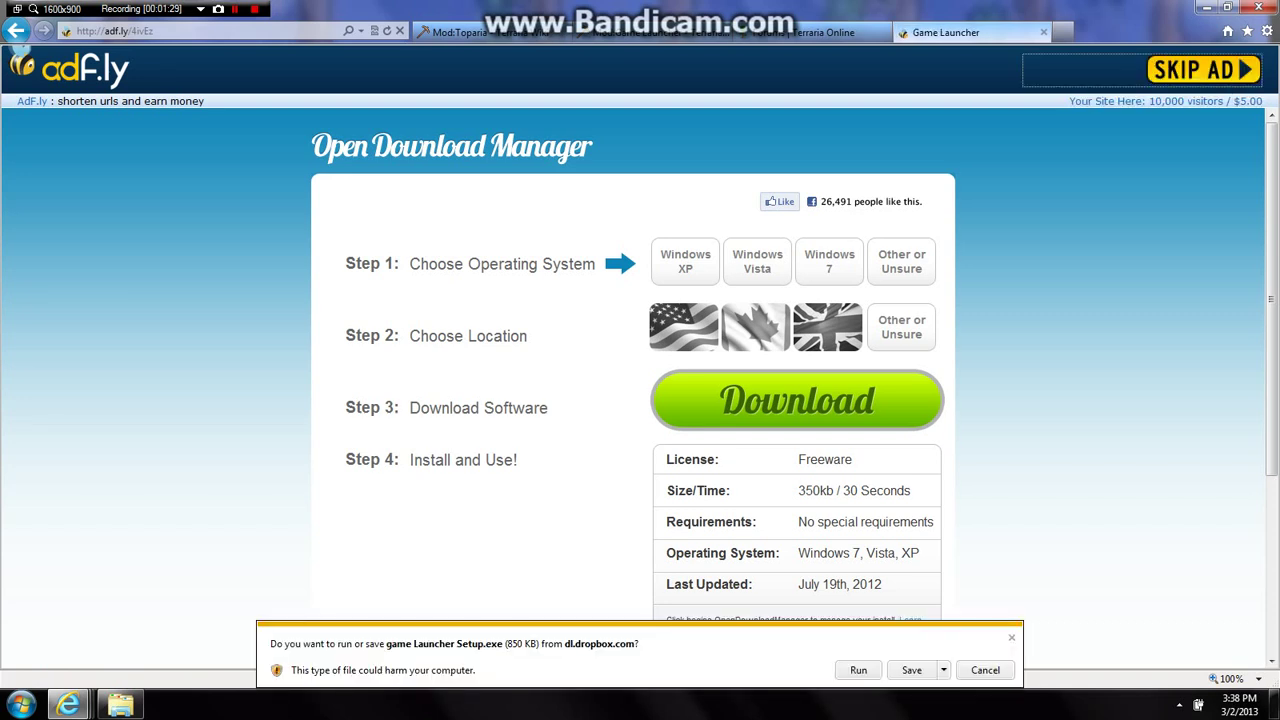
click(858, 670)
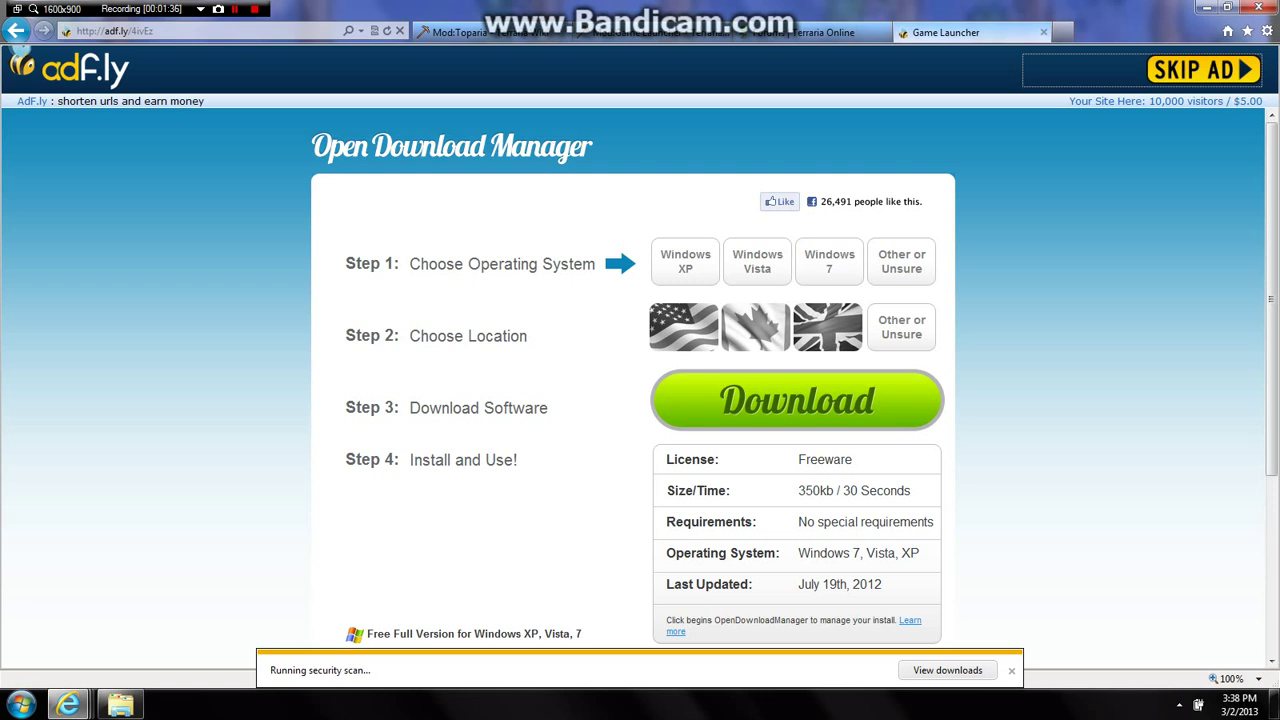
key(alt+r)
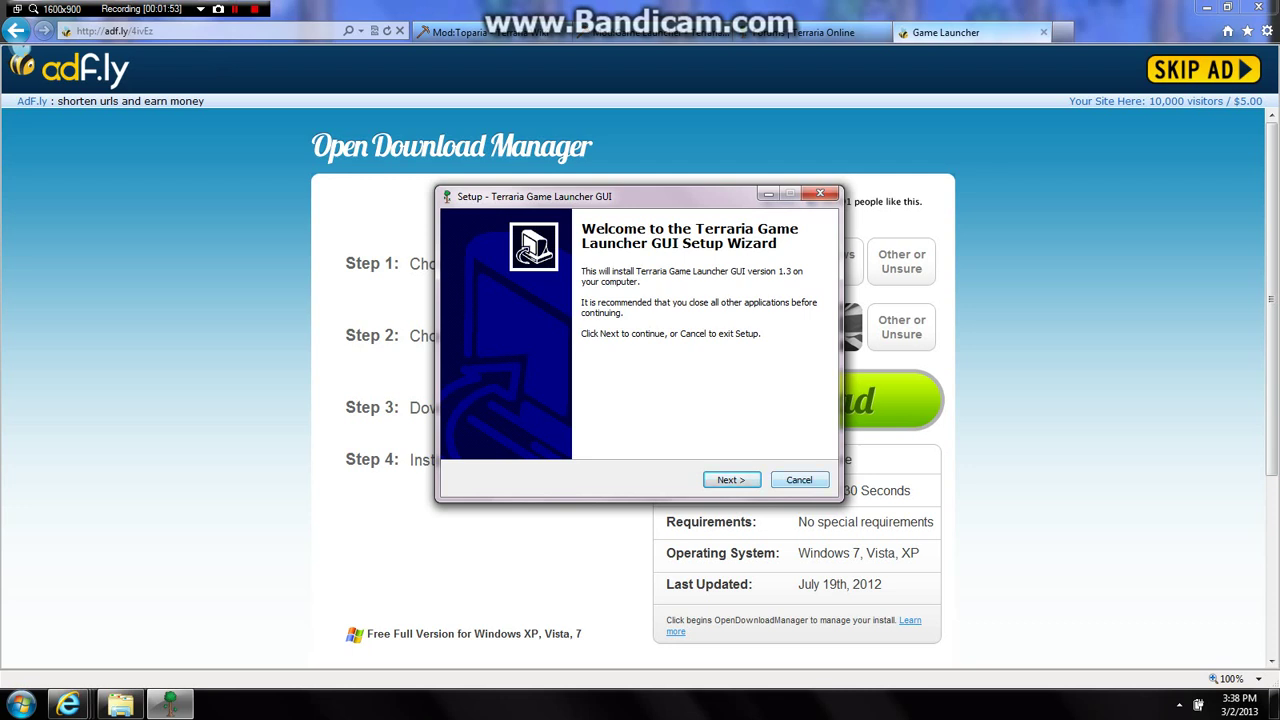
Exit the Terraria Game Launcher GUI setup without installing and close the adf.ly download page
click(799, 480)
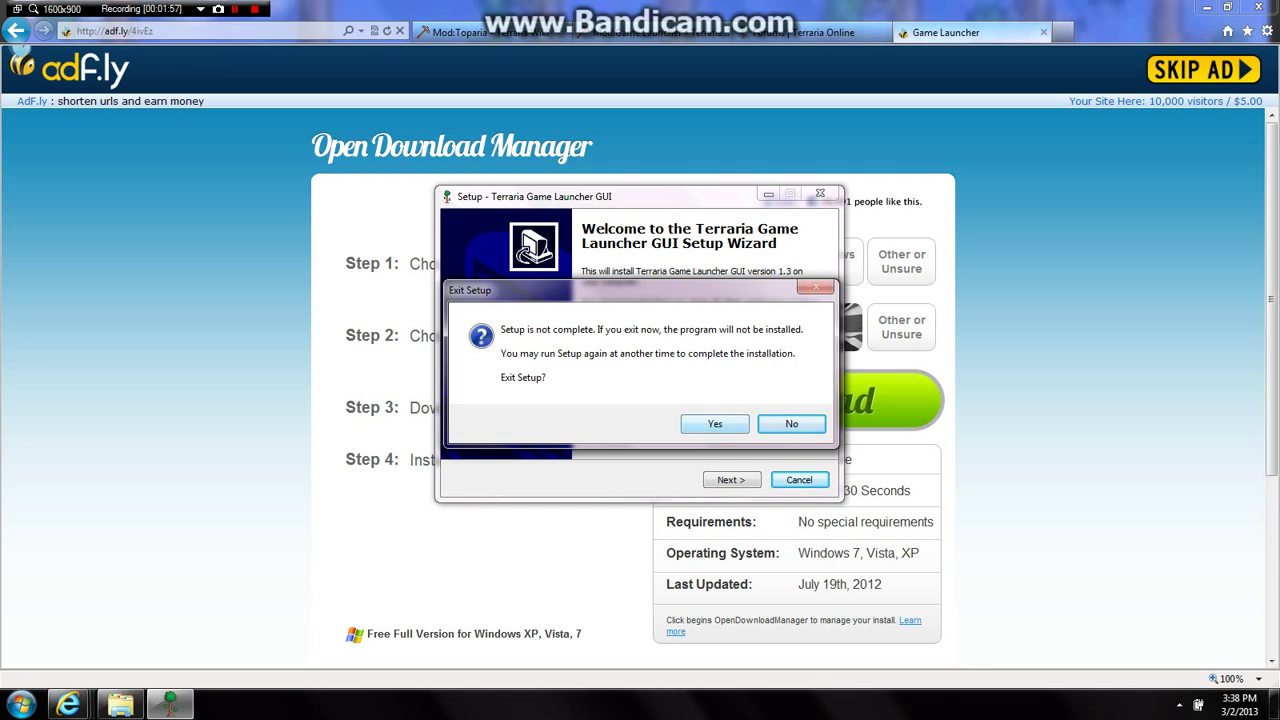
click(715, 424)
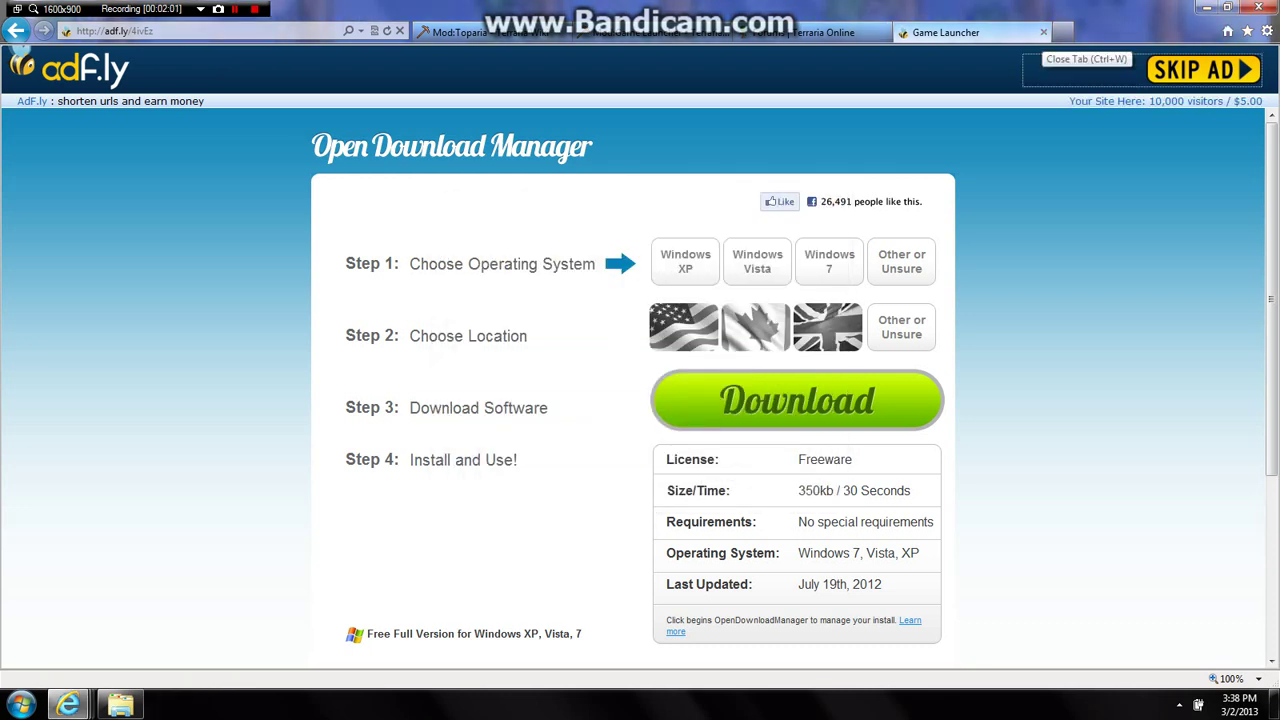
click(1043, 32)
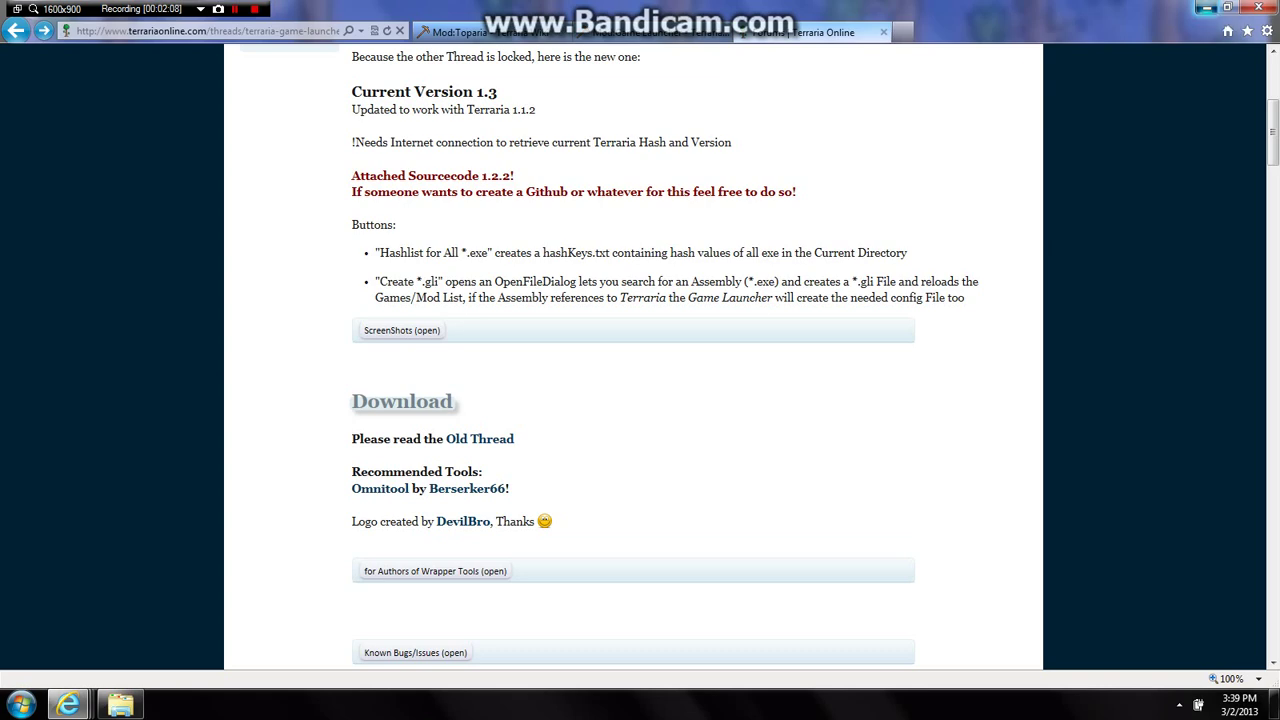
Minimize the browser and start Terraria through Steam in the notification area
click(1207, 8)
click(1180, 705)
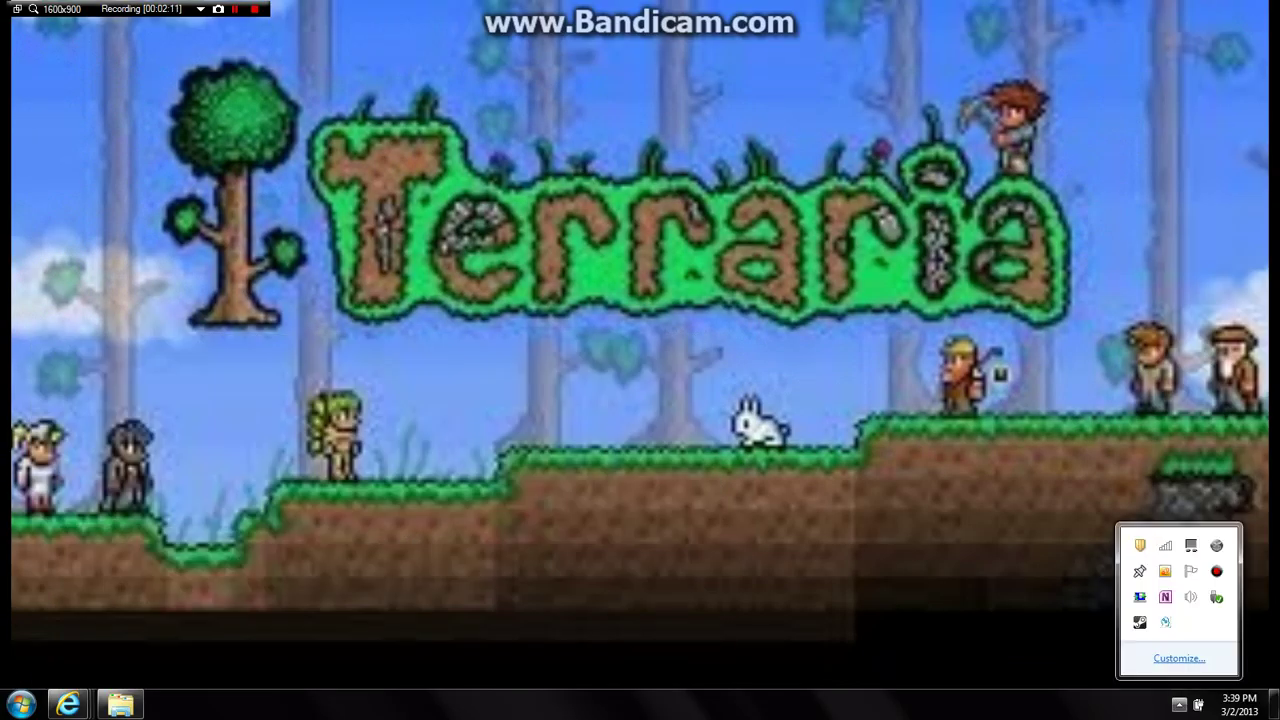
right_click(1139, 622)
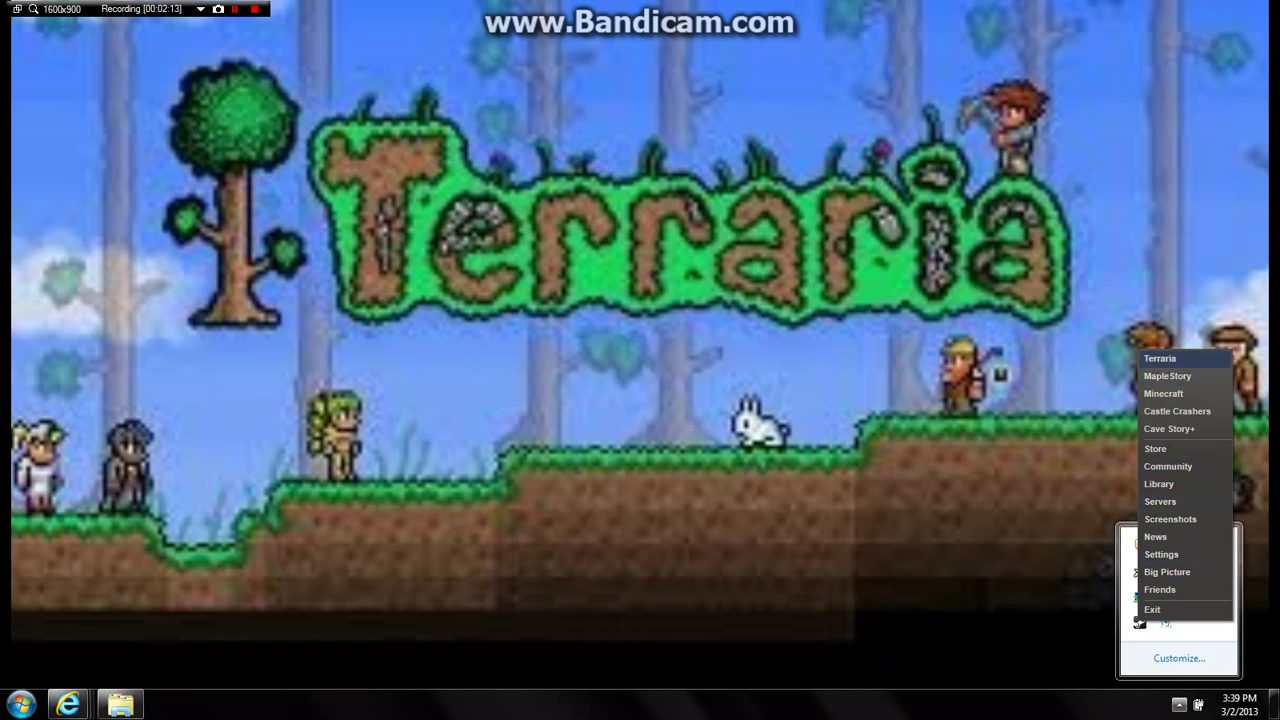
click(1160, 358)
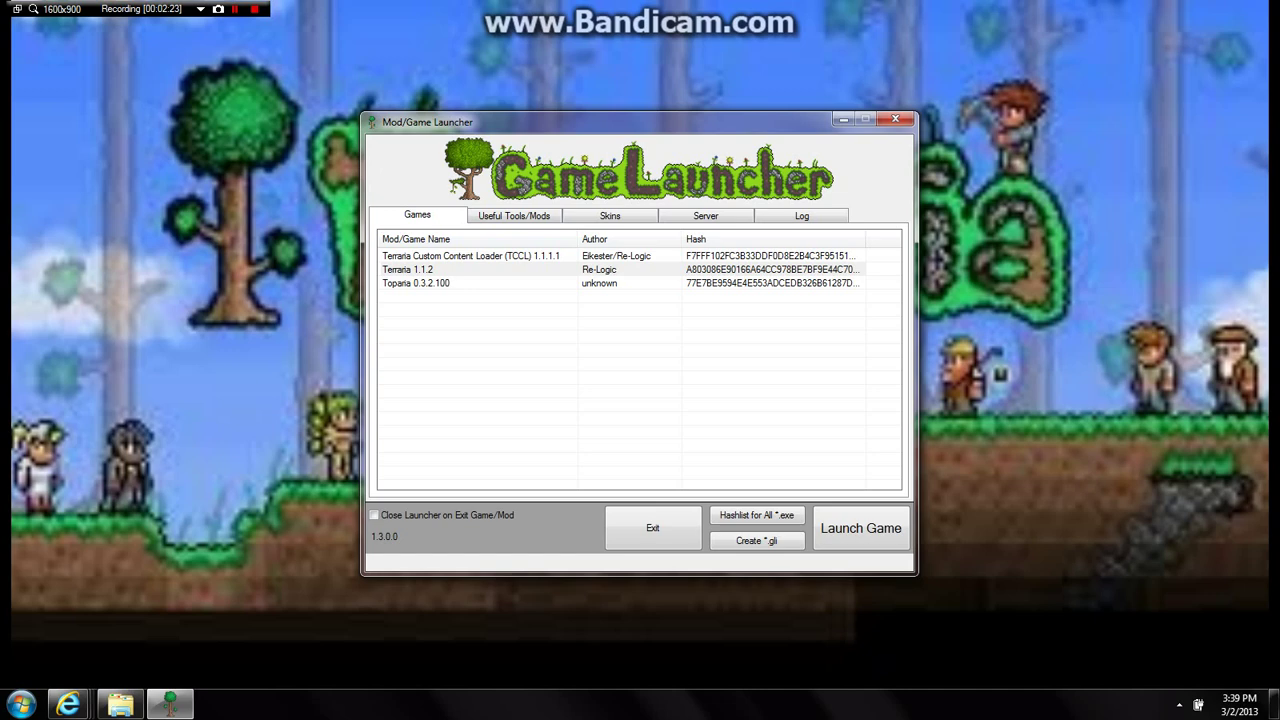
Look through the launcher's list of games and its Useful Tools/Mods, Skins, Server and Log pages
click(440, 283)
click(440, 256)
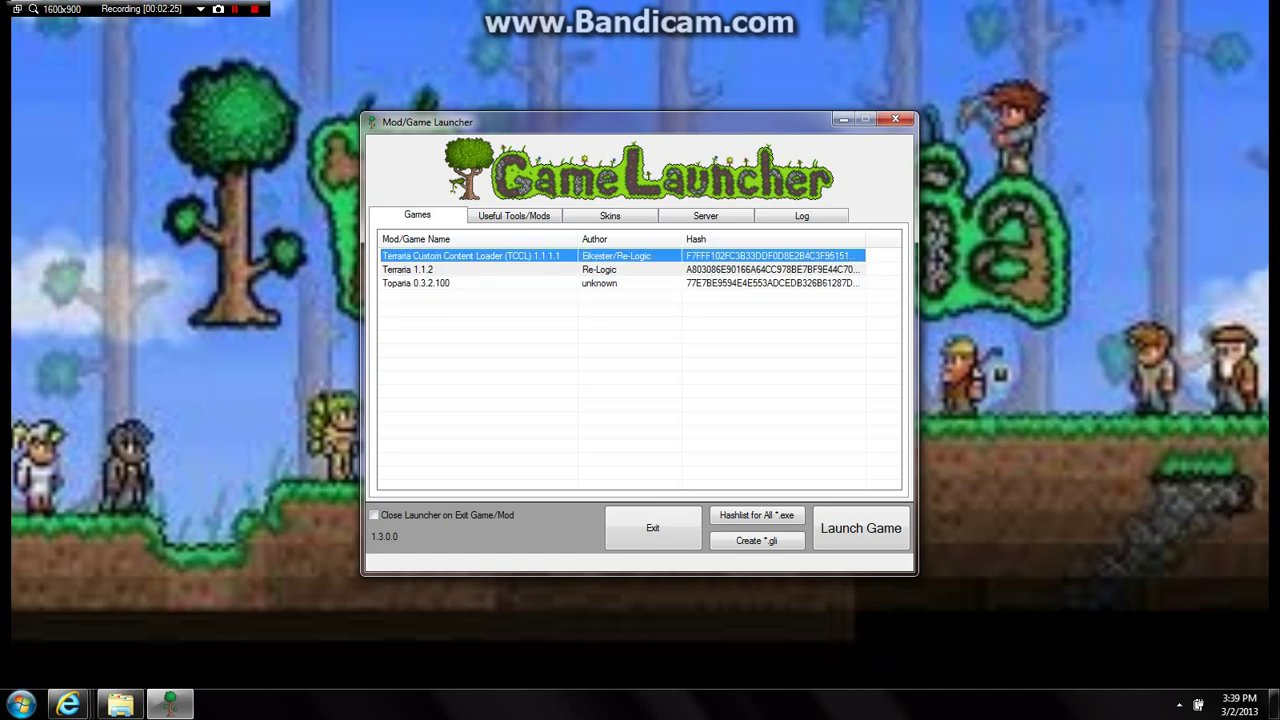
click(425, 270)
click(425, 283)
click(440, 318)
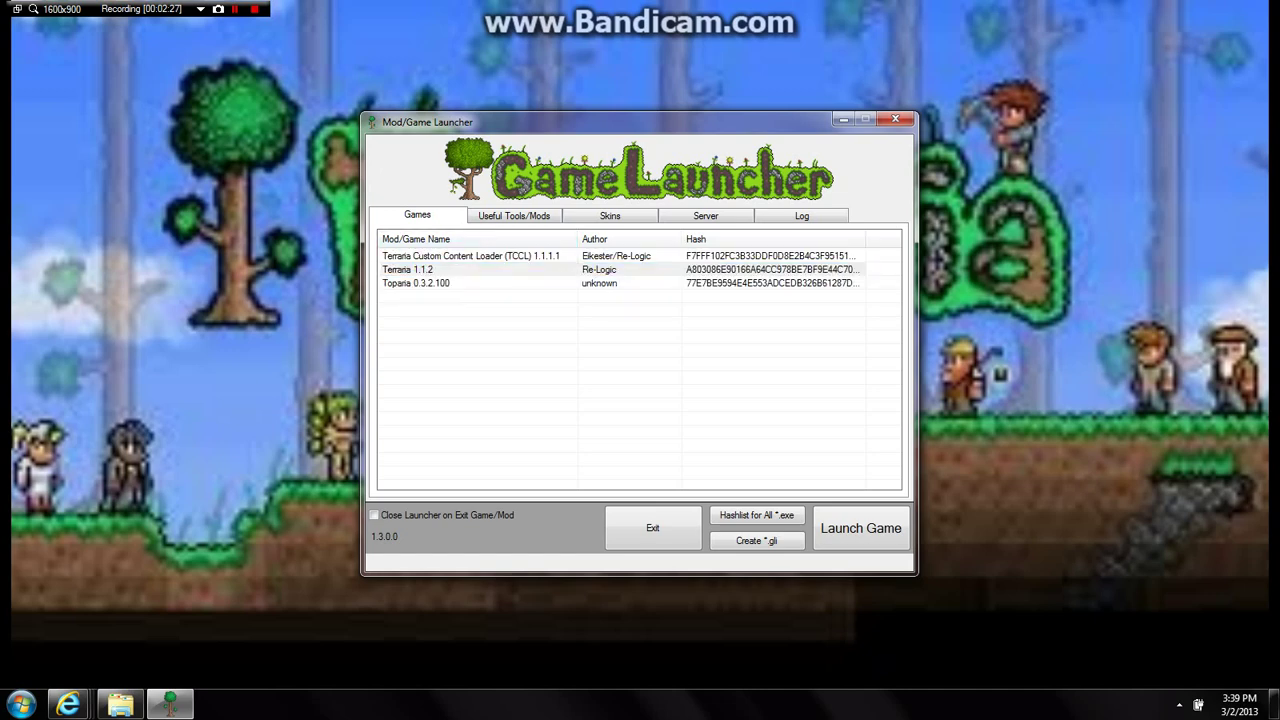
drag(540, 122, 522, 80)
click(496, 174)
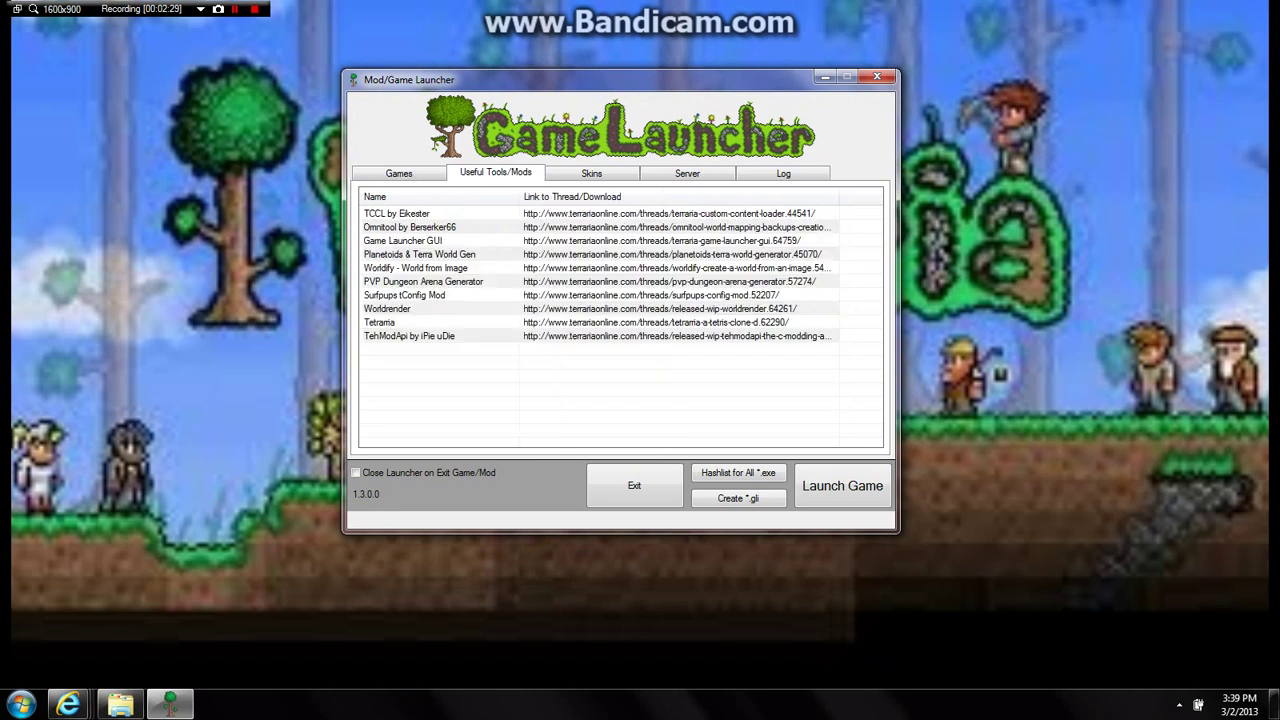
click(592, 174)
click(687, 174)
click(783, 174)
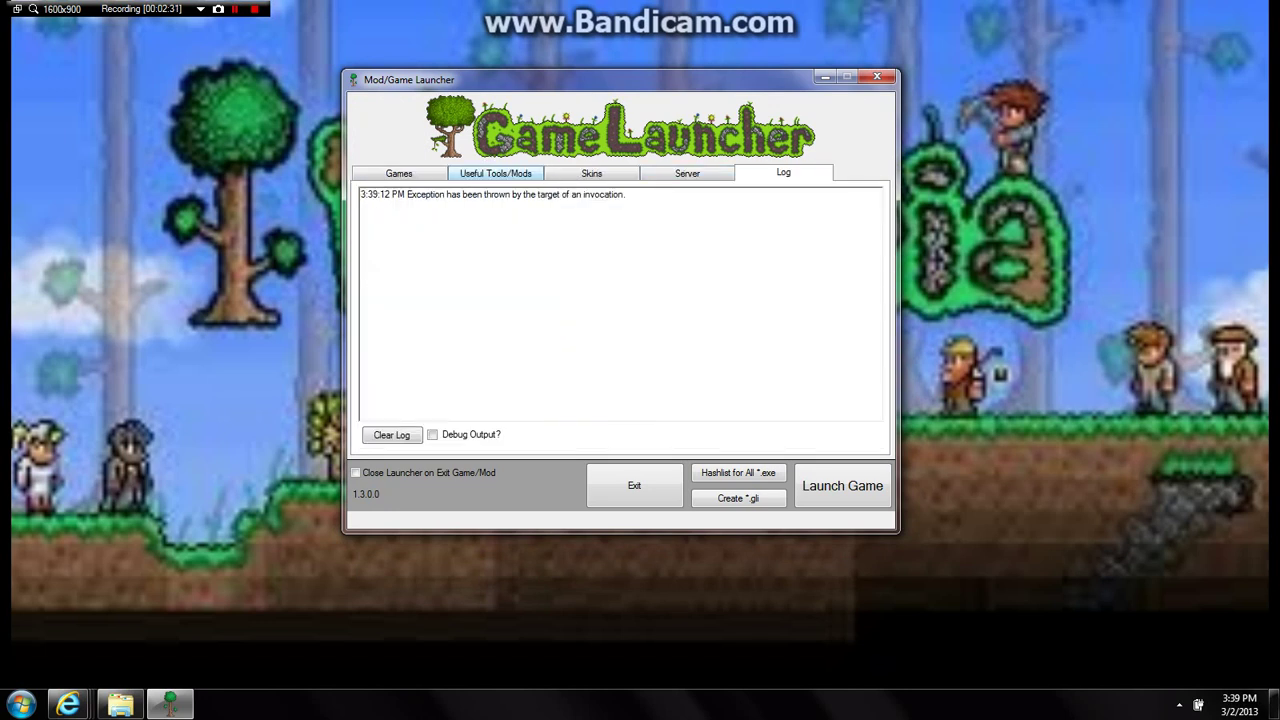
click(399, 174)
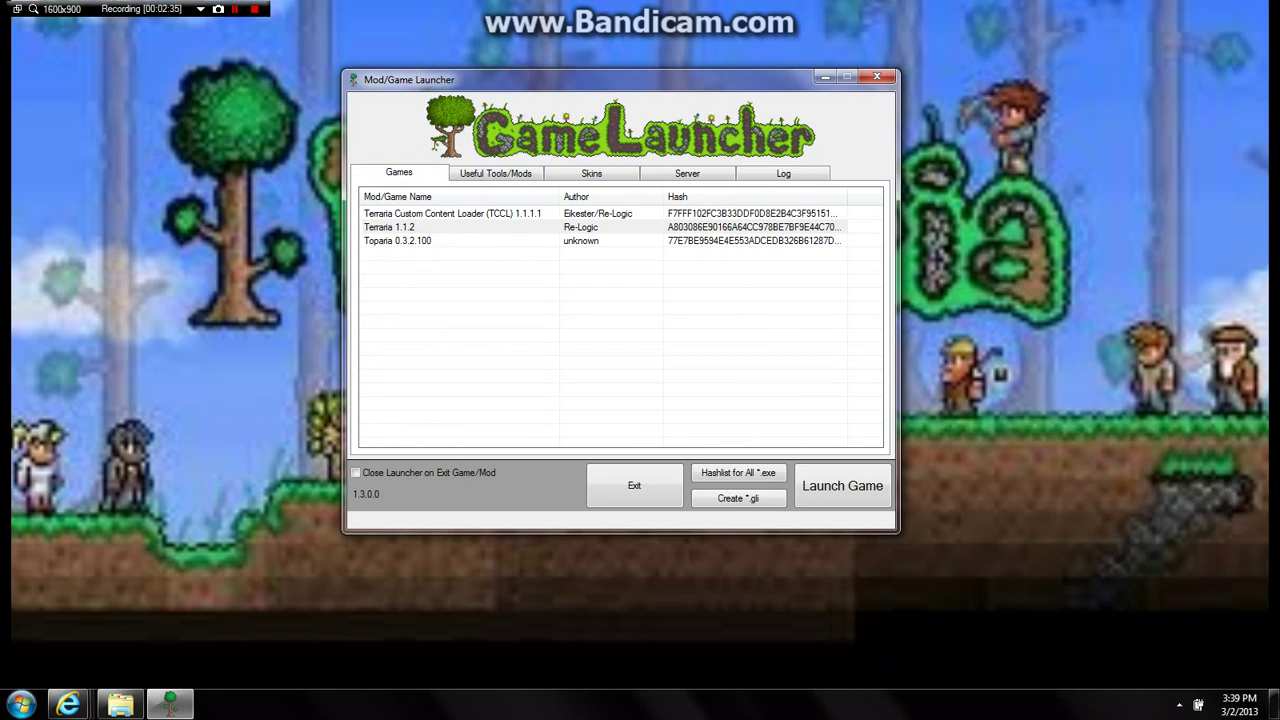
Launch Terraria 1.1.2 from the Game Launcher and exit the game from its main menu
click(440, 227)
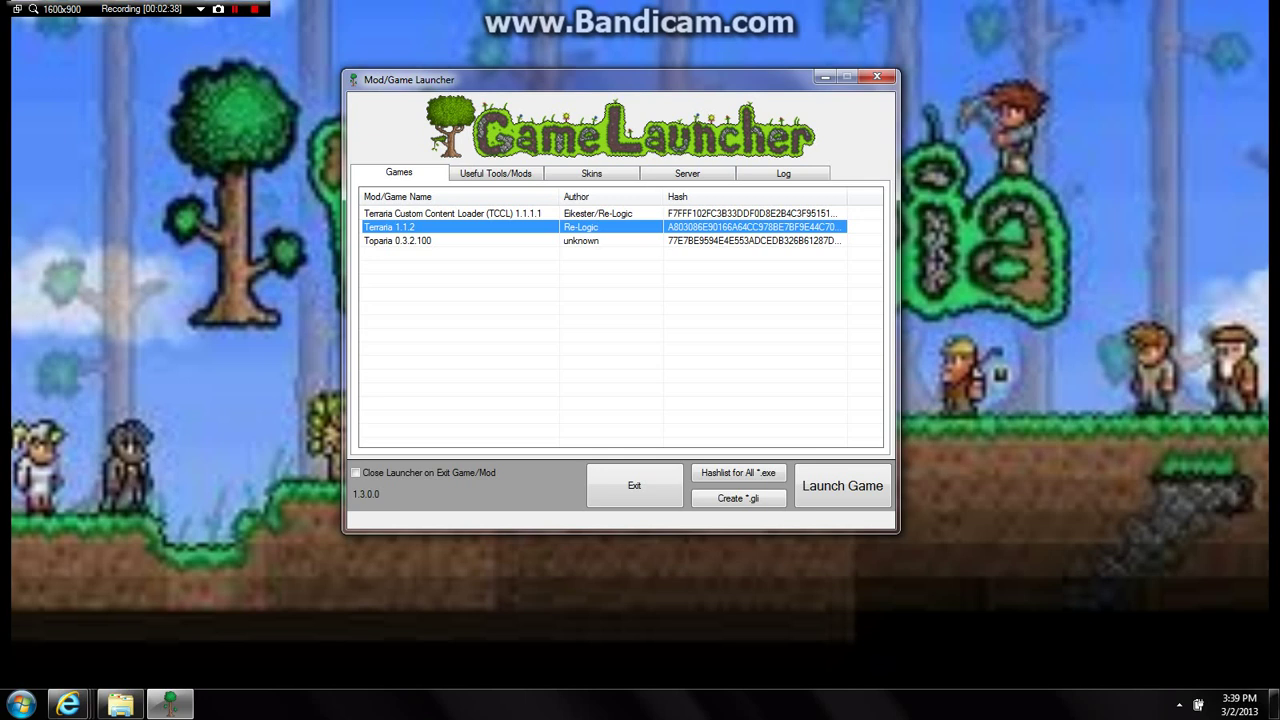
click(843, 486)
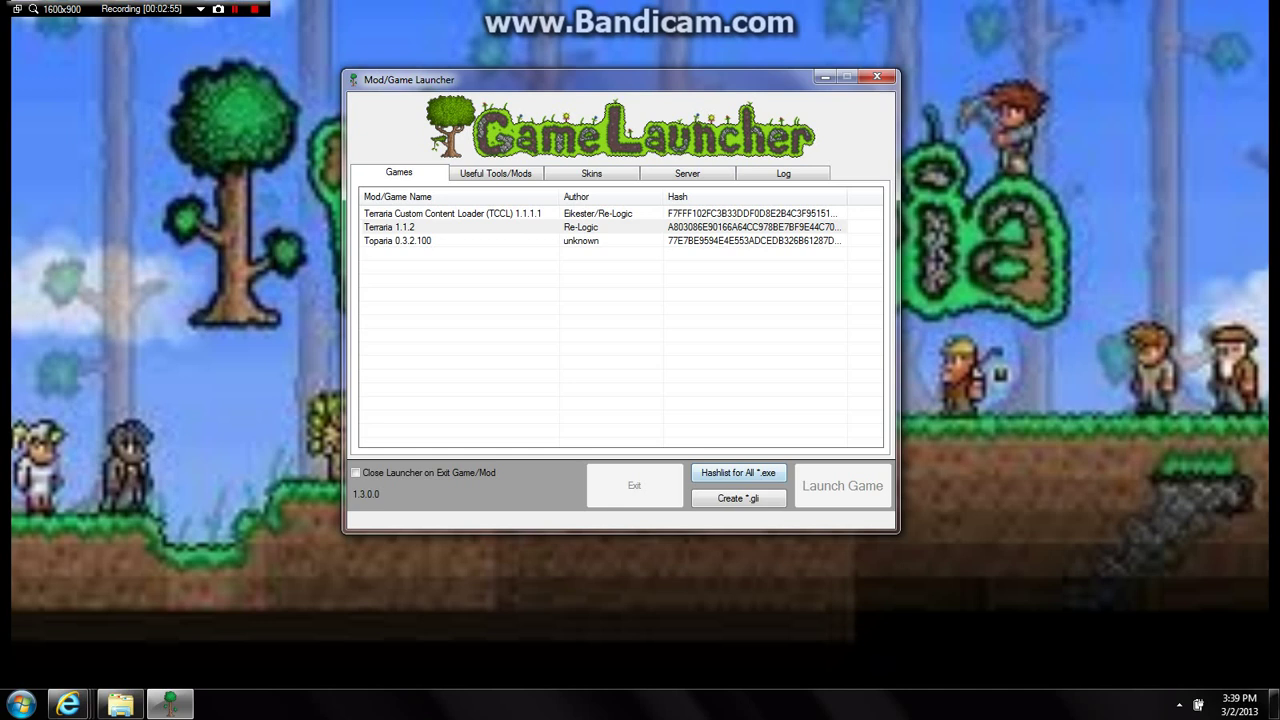
click(452, 214)
click(452, 227)
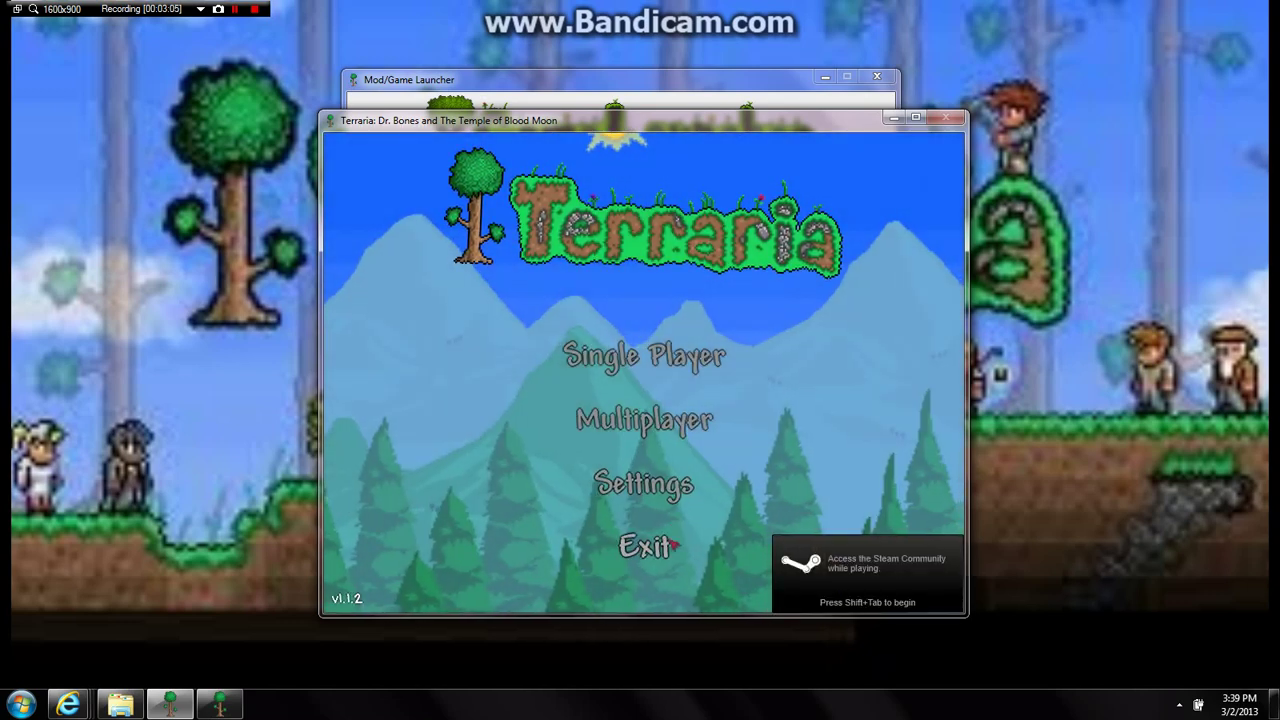
click(672, 545)
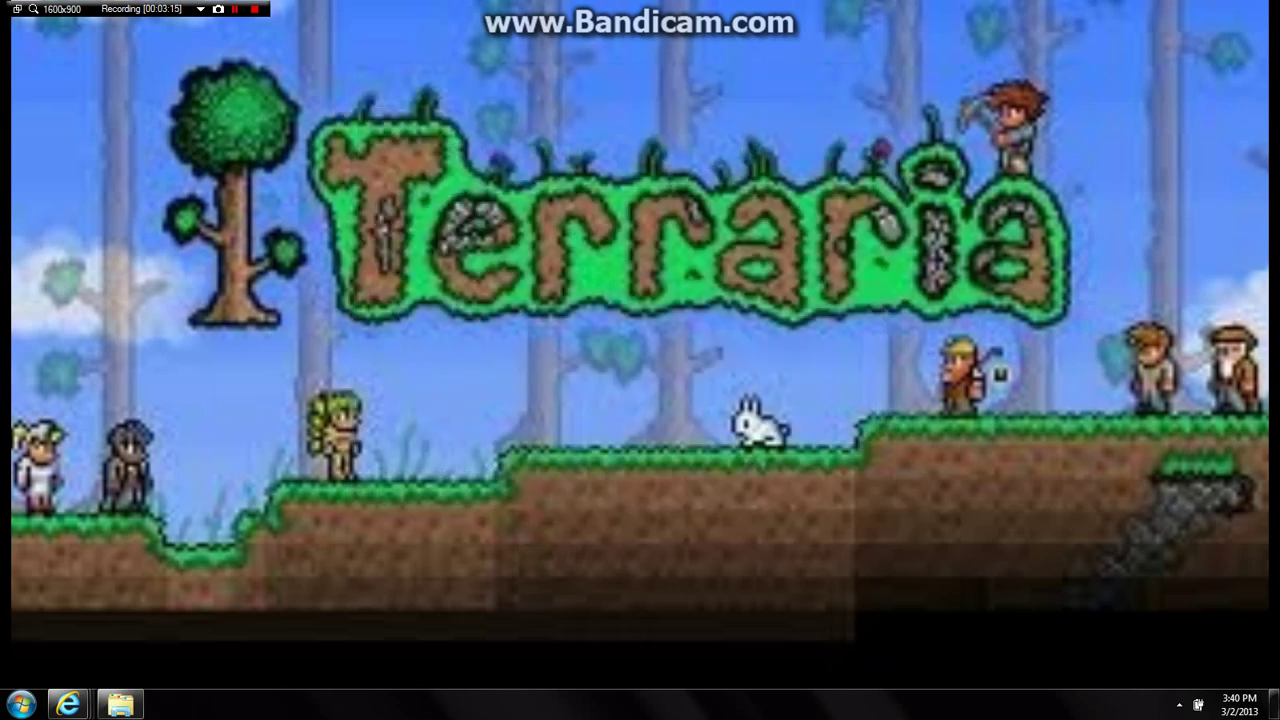
Return to Internet Explorer and close the Game Launcher wiki and forum pages, keeping the Mod:Toparia page
mouse_move(68, 705)
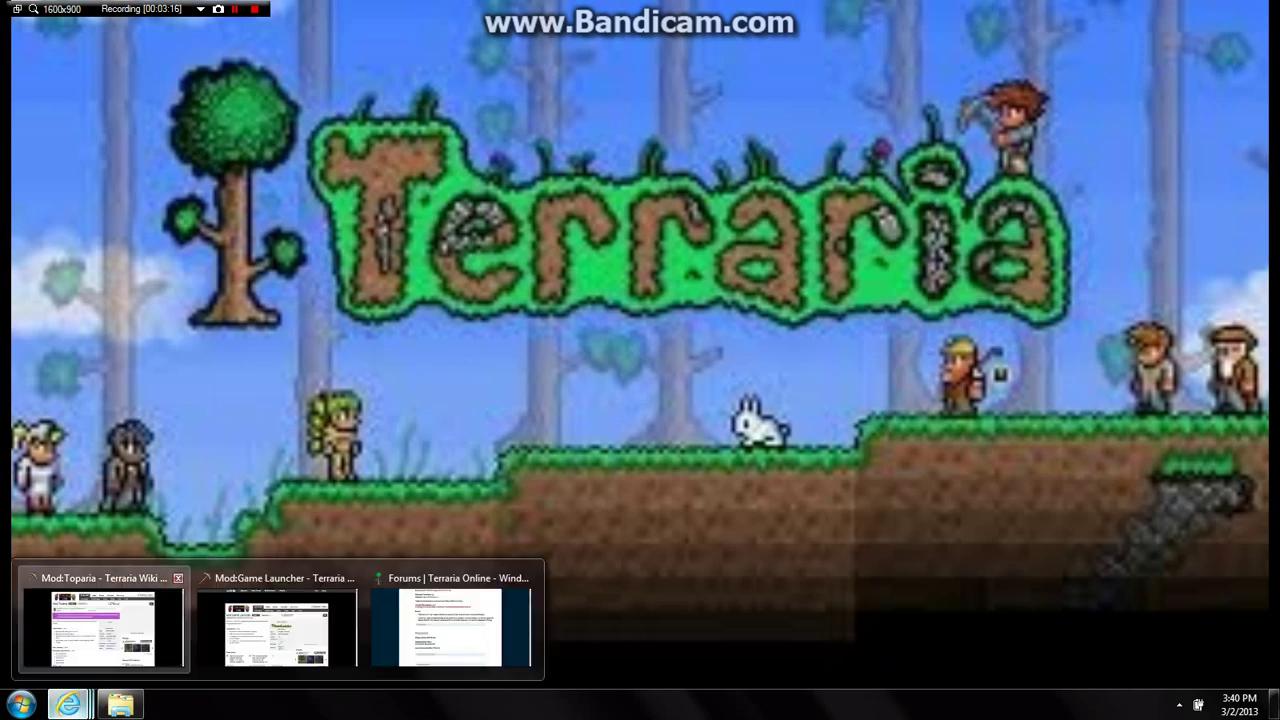
click(104, 625)
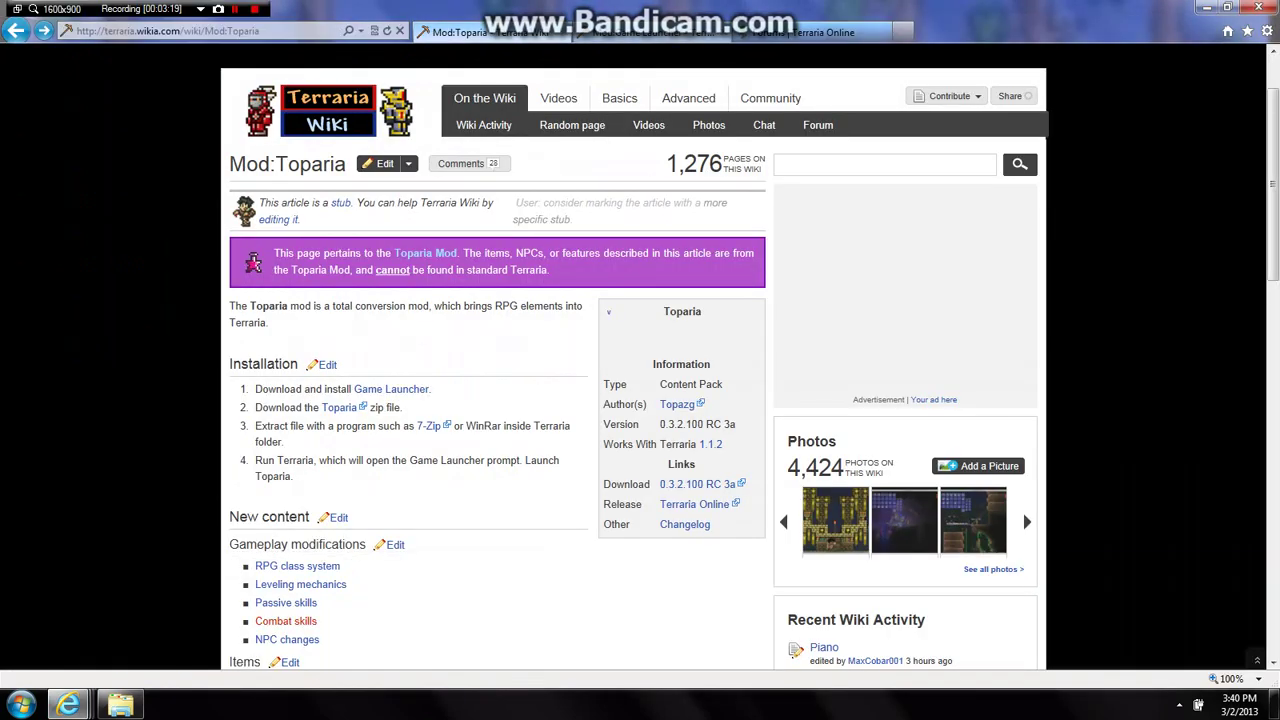
click(652, 33)
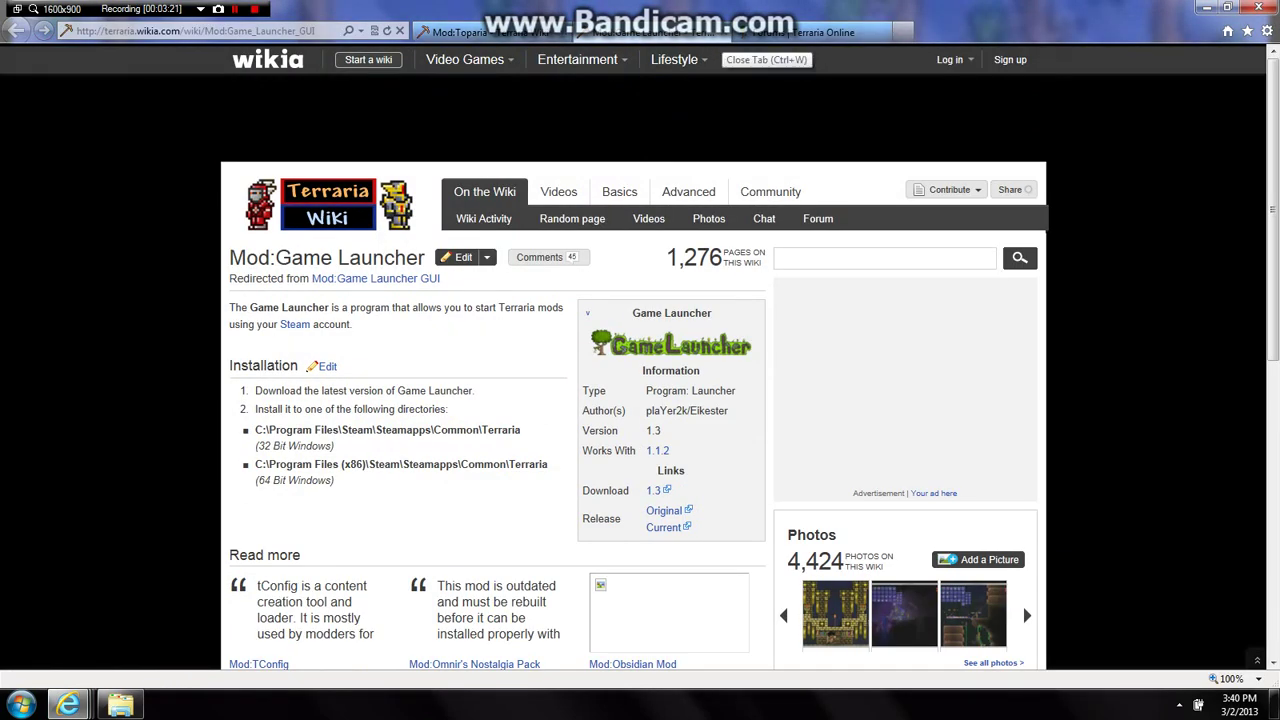
click(720, 33)
click(720, 33)
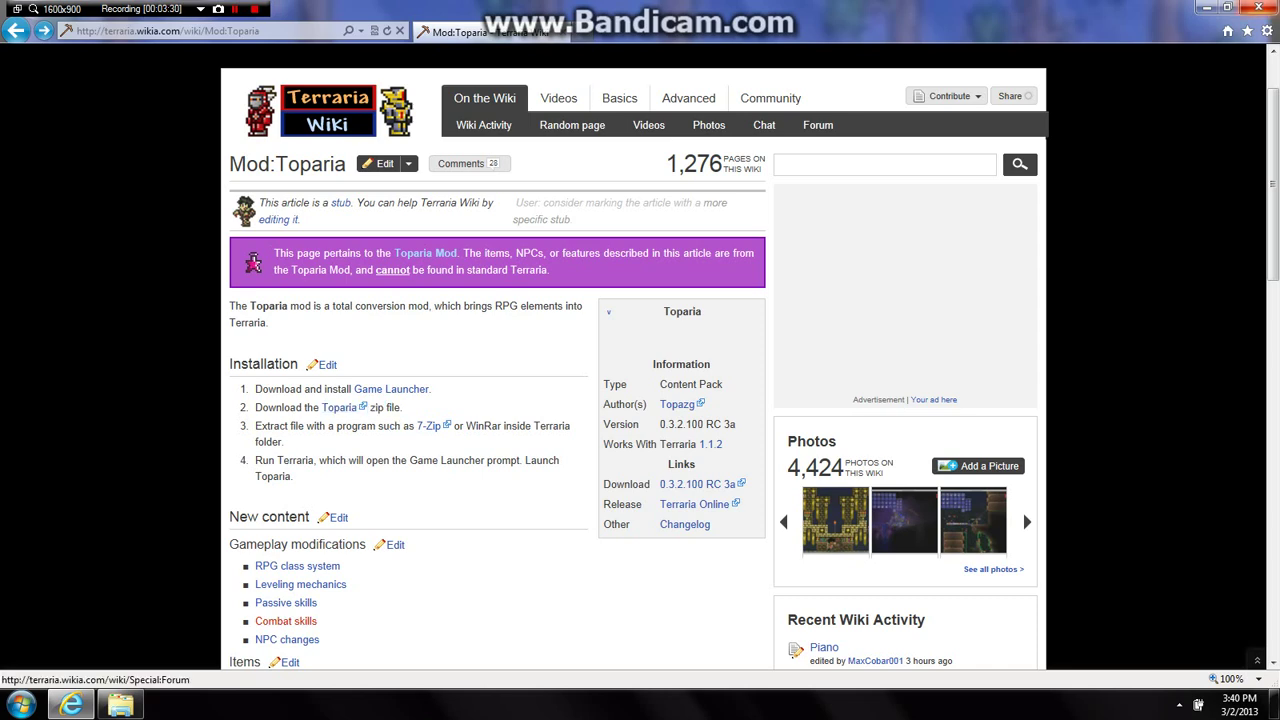
Close Internet Explorer and switch to the Windows Explorer window showing the Terraria Mods folder
click(1258, 8)
click(120, 705)
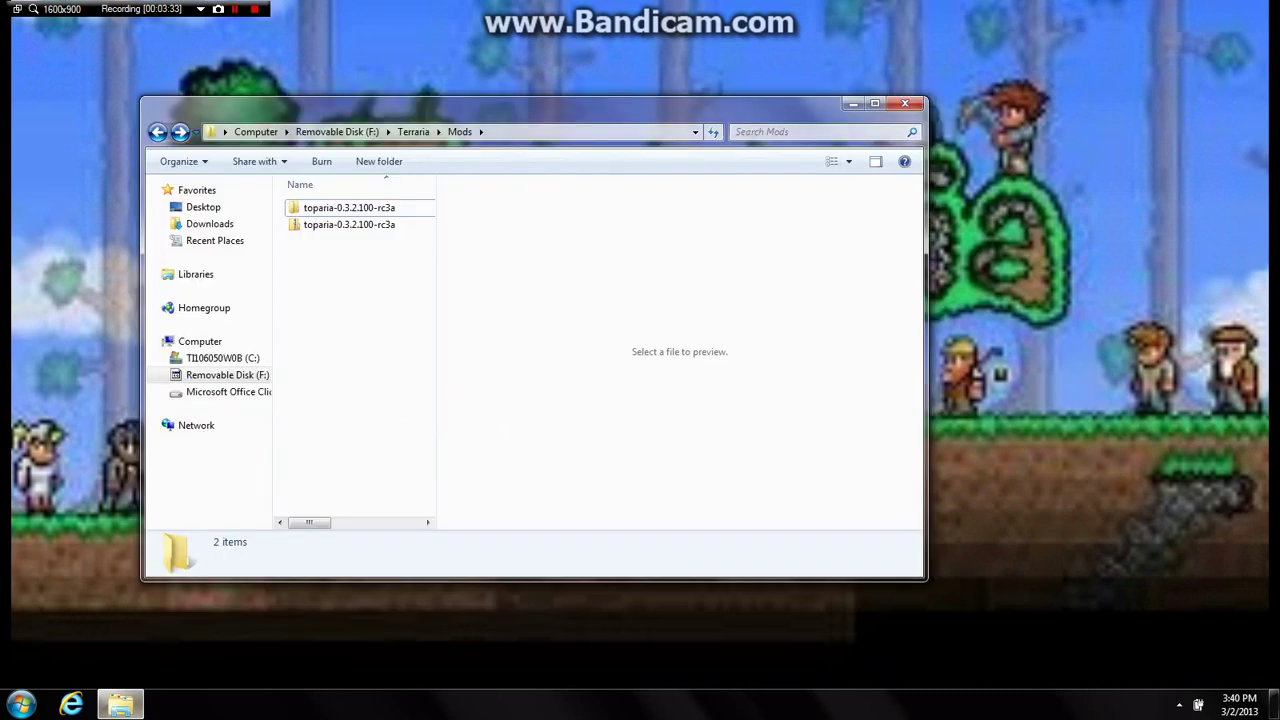
Examine the zipped toparia-0.3.2.100-rc3a archive and the extracted folder of the same name, returning to the Mods folder
click(349, 225)
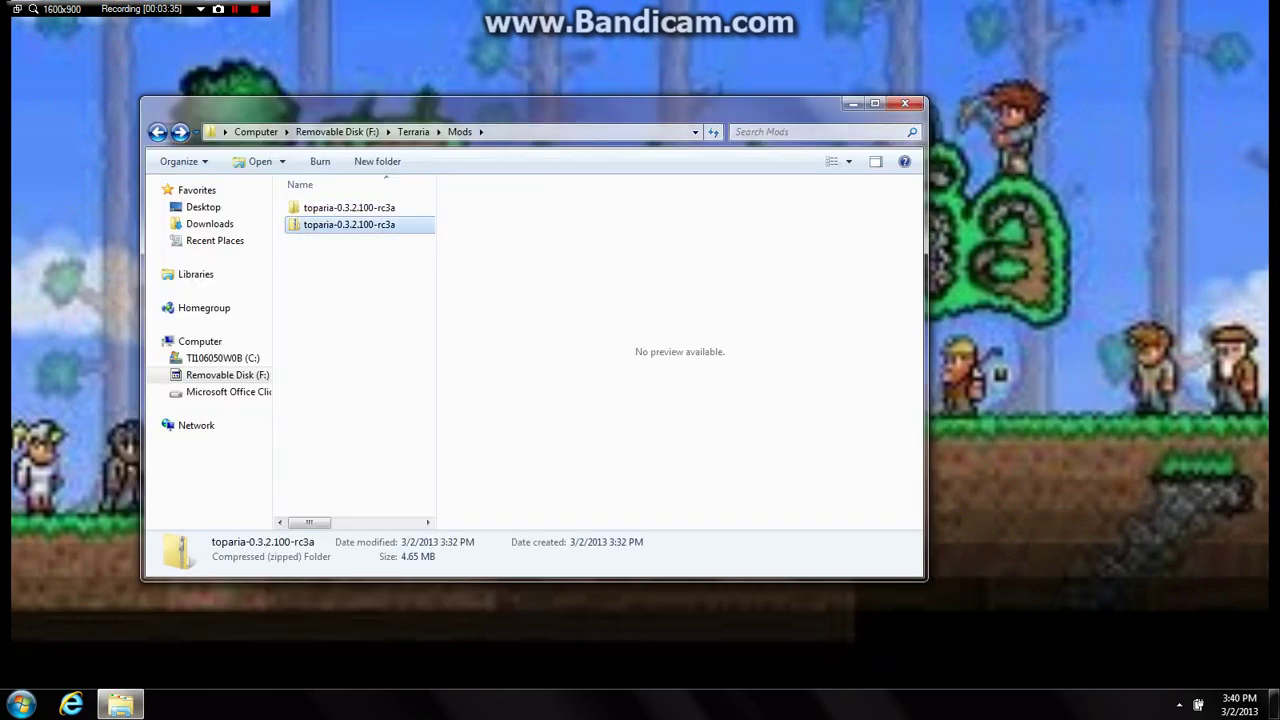
click(349, 208)
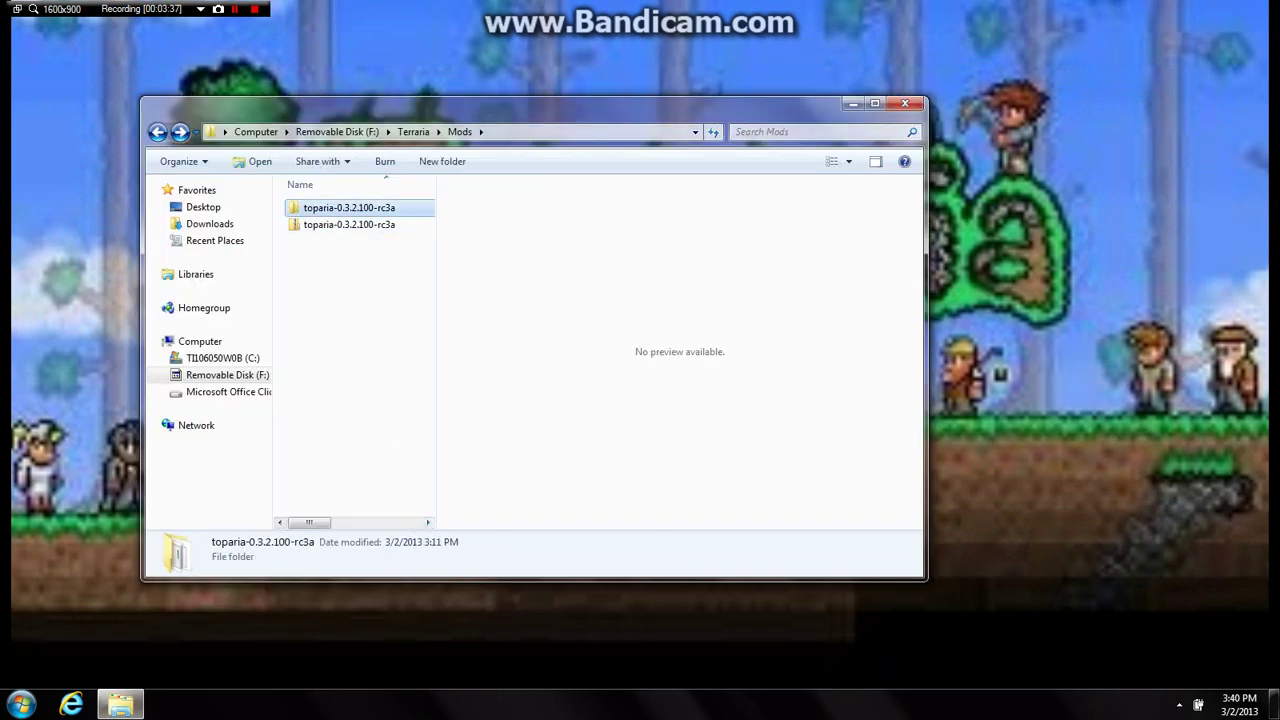
click(358, 290)
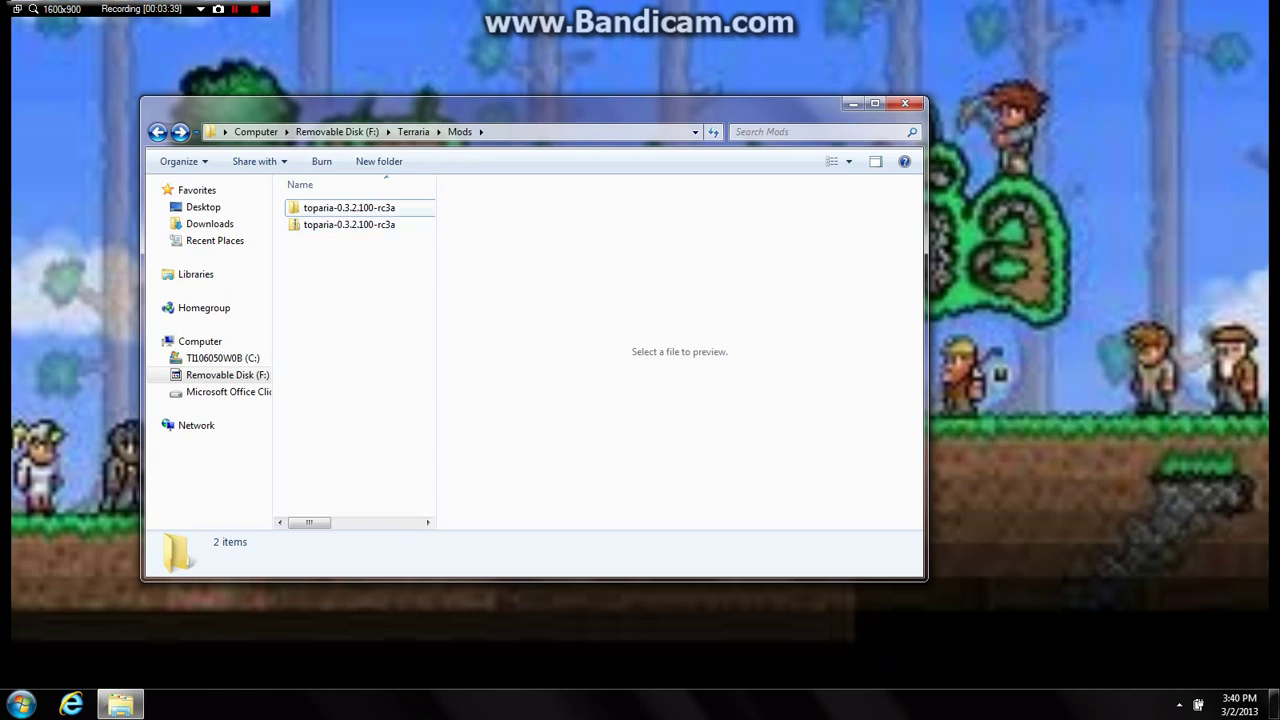
double_click(349, 208)
click(158, 132)
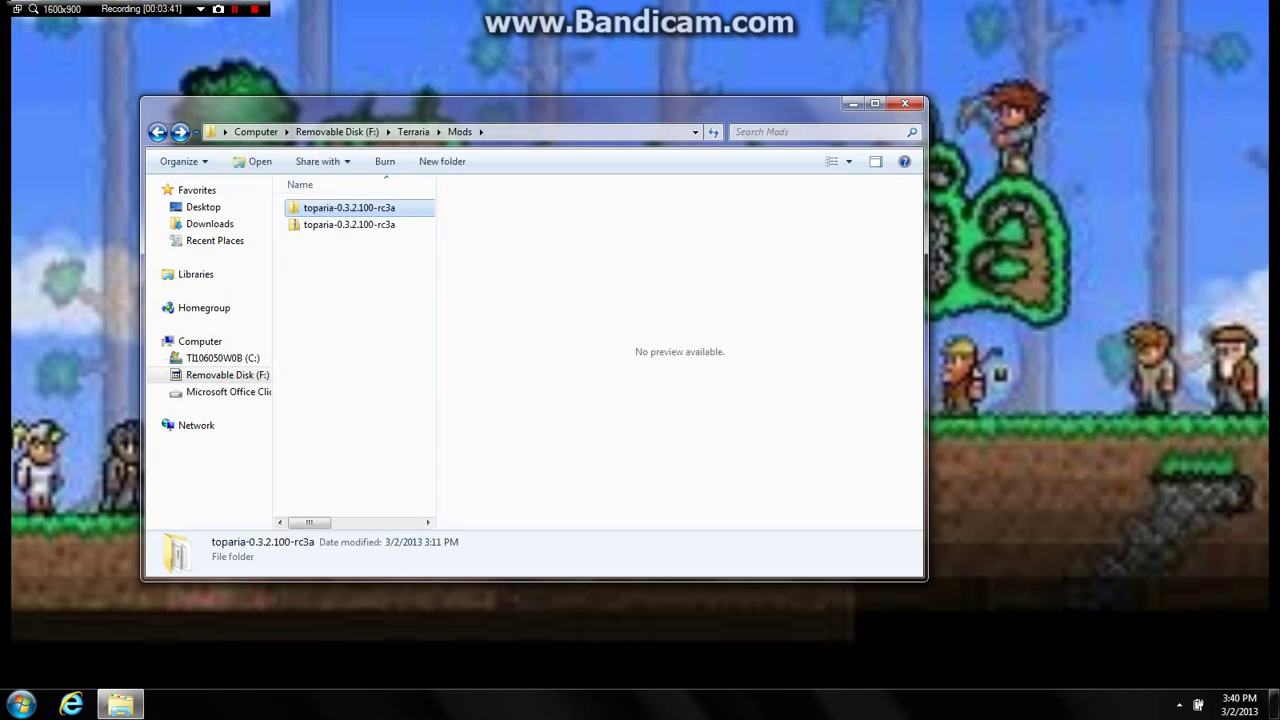
click(352, 278)
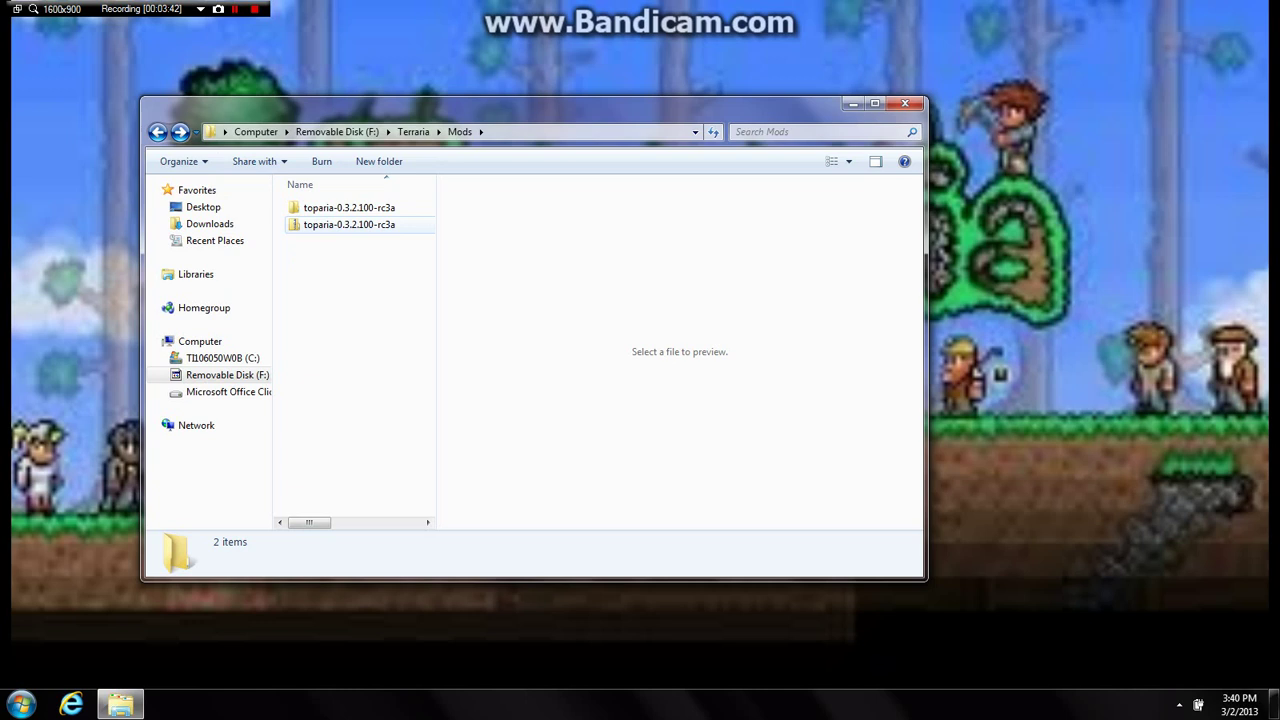
key(ctrl+Up)
double_click(349, 208)
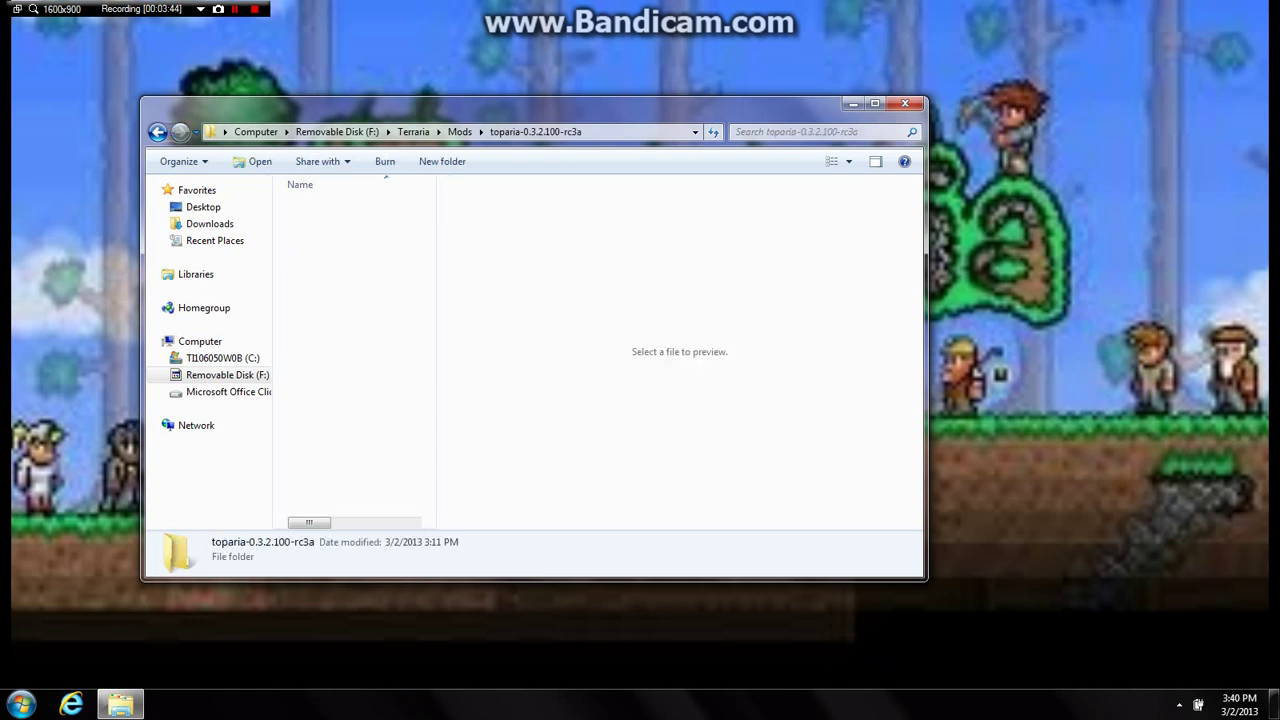
click(158, 132)
click(352, 278)
click(349, 225)
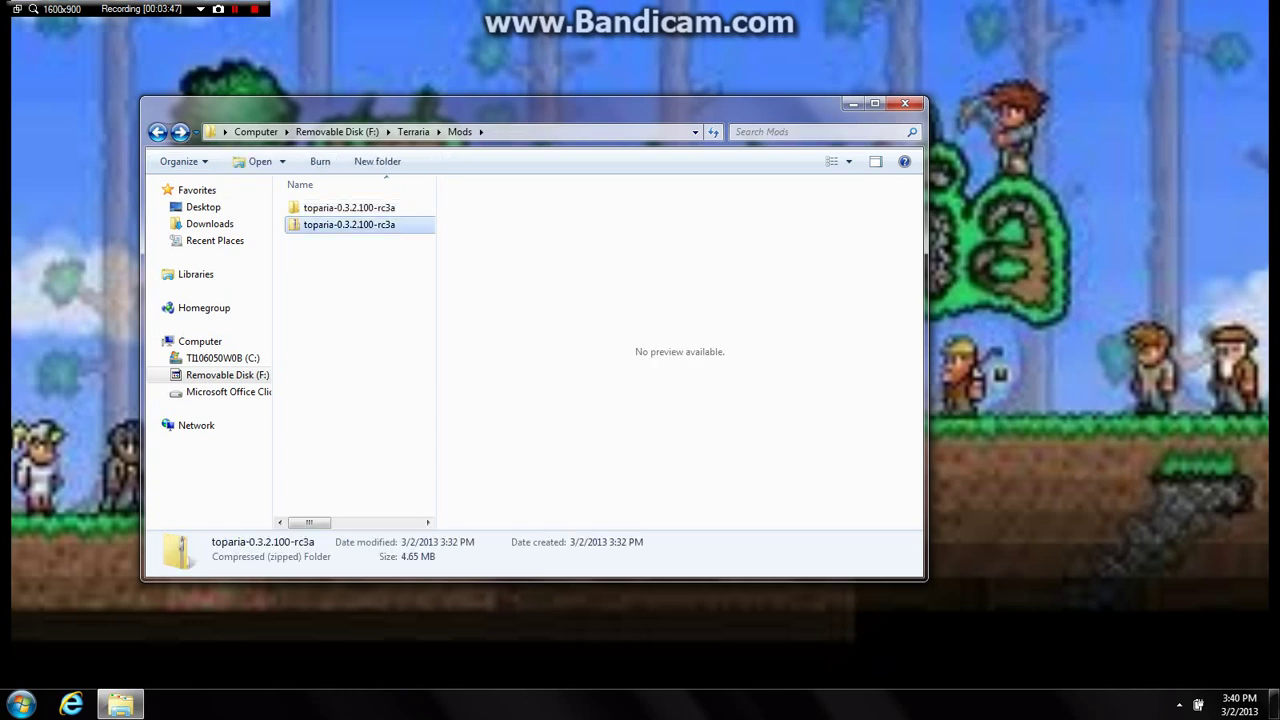
Check the extraction options for the zipped archive without extracting it, and open the extracted toparia-0.3.2.100-rc3a folder
right_click(330, 226)
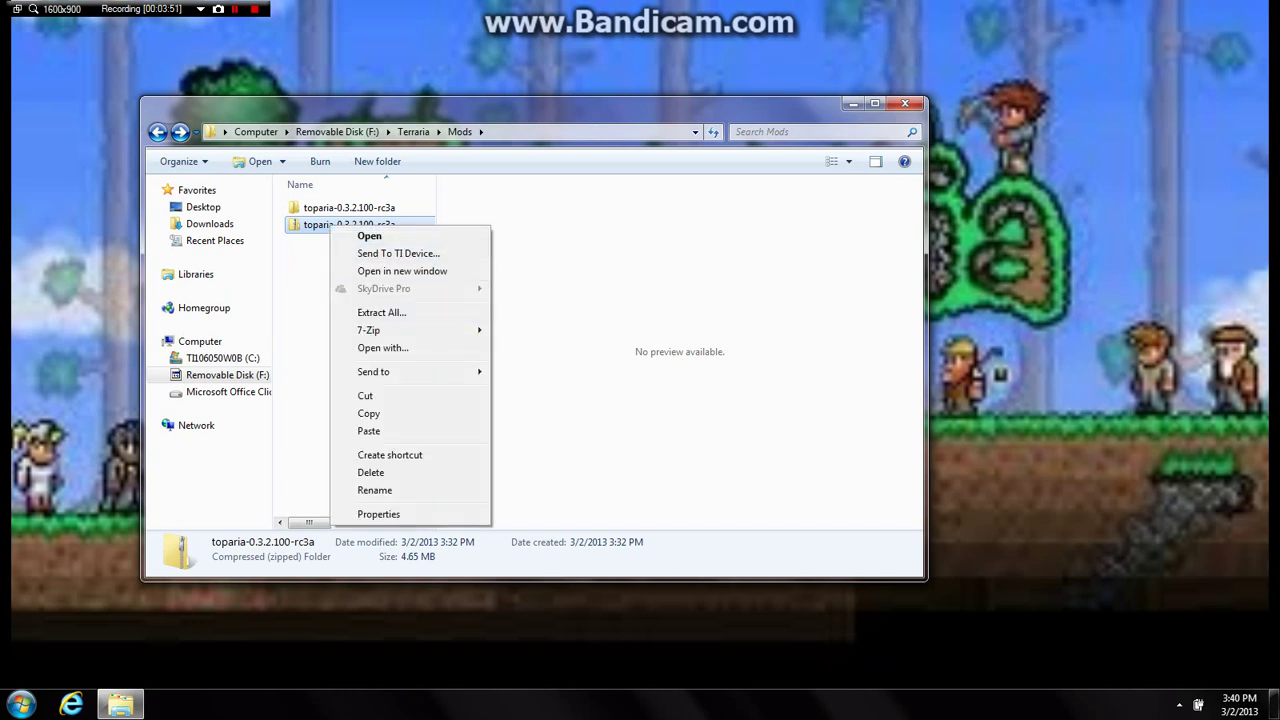
click(312, 284)
click(349, 208)
key(Return)
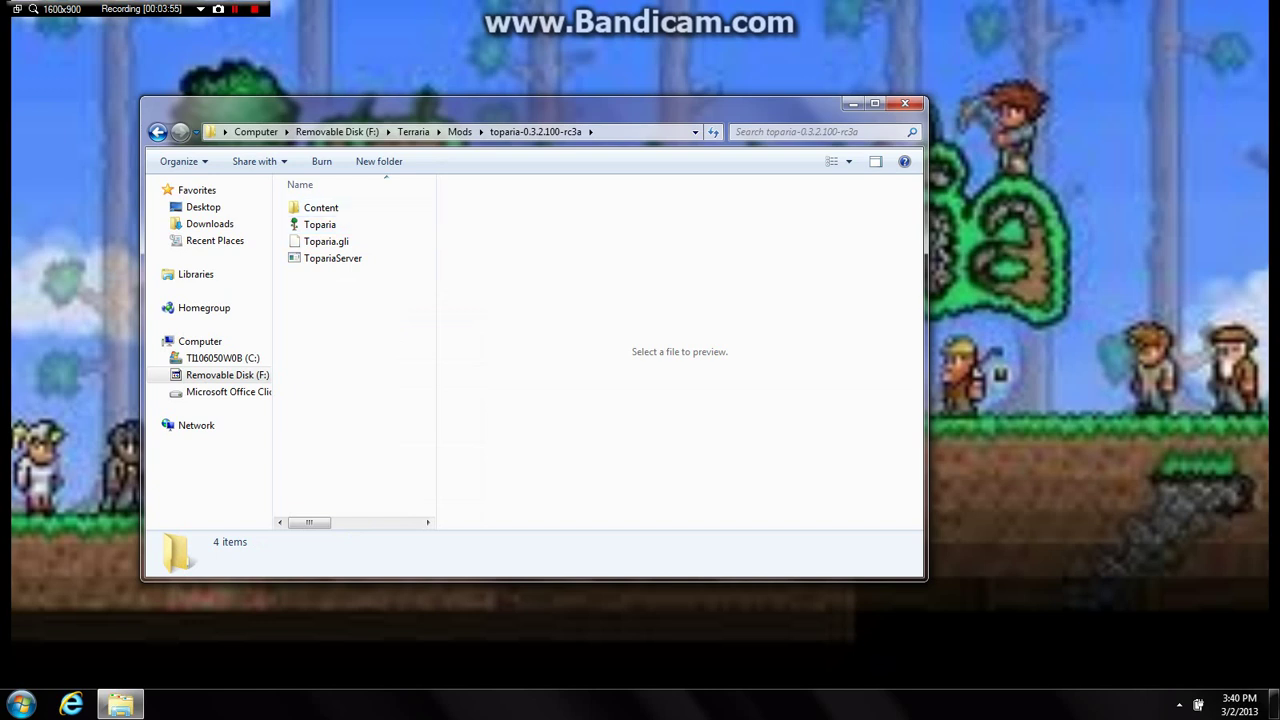
drag(351, 285, 361, 309)
Open a second Explorer window on Computer and move it so the toparia folder's files stay visible
click(22, 705)
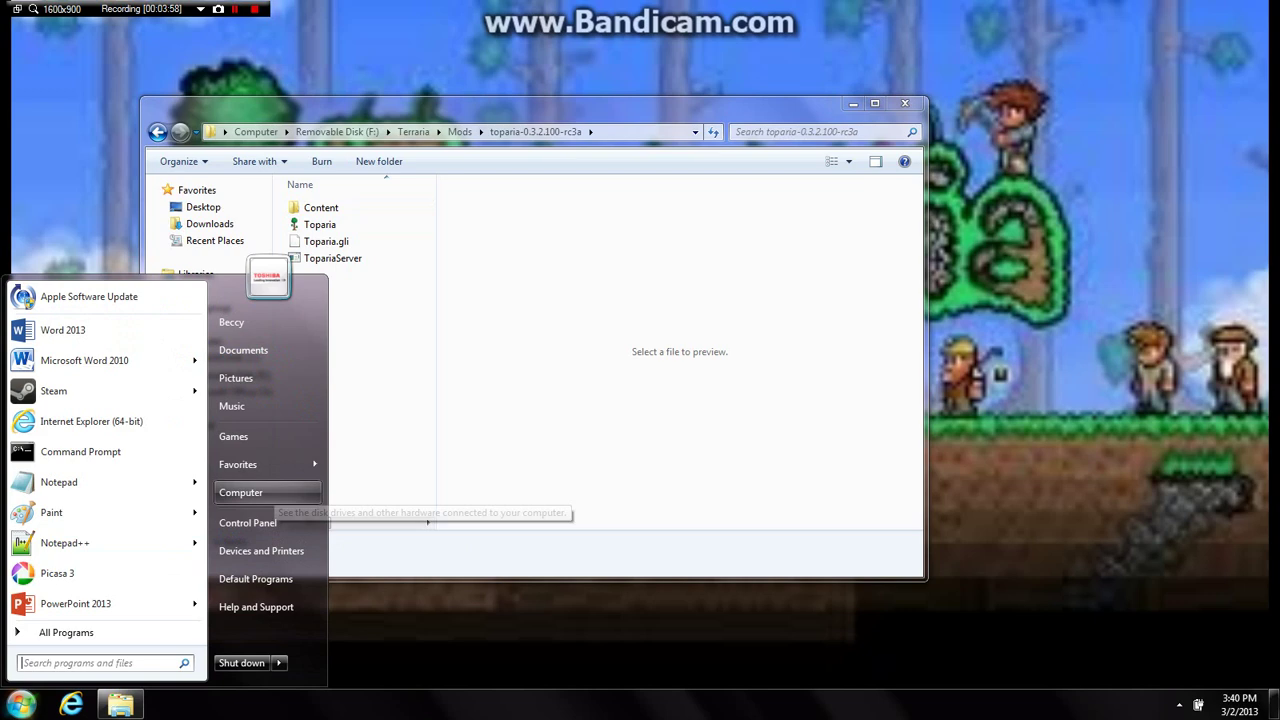
click(245, 492)
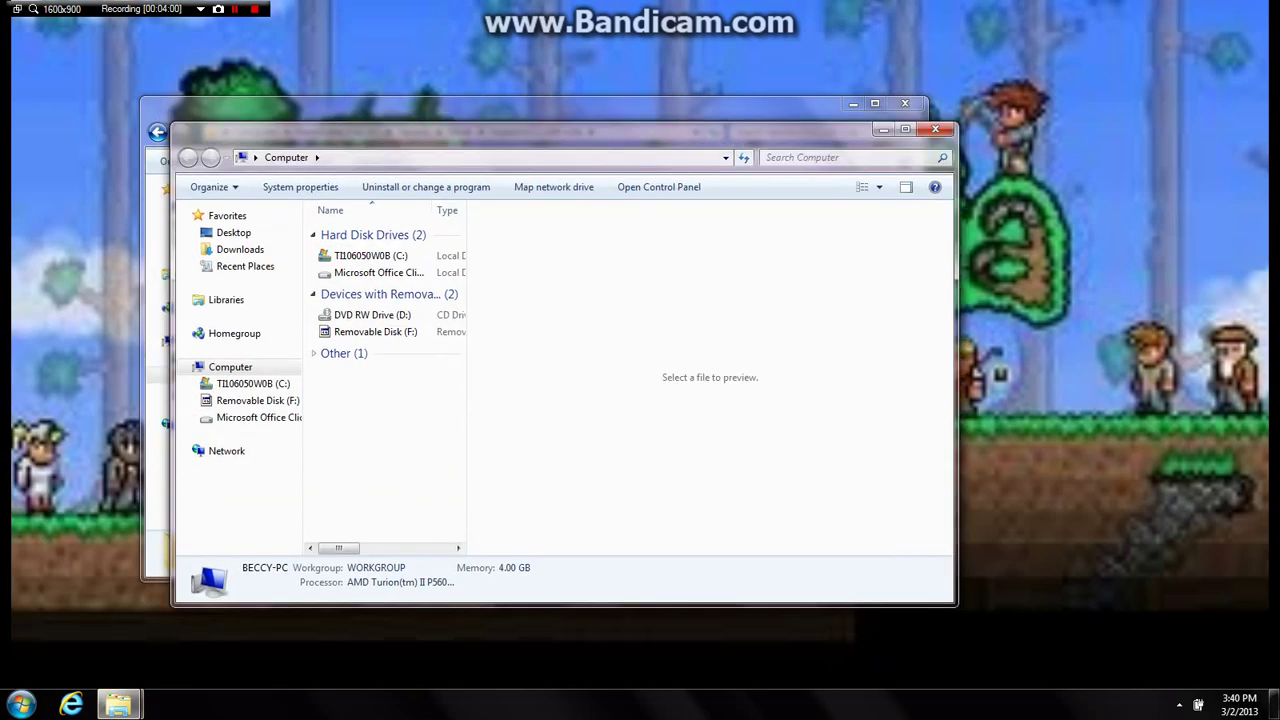
drag(500, 131, 730, 112)
Go to the Terraria game folder on drive C: under Program Files (x86)\Steam\steamapps\common\Terraria
click(600, 237)
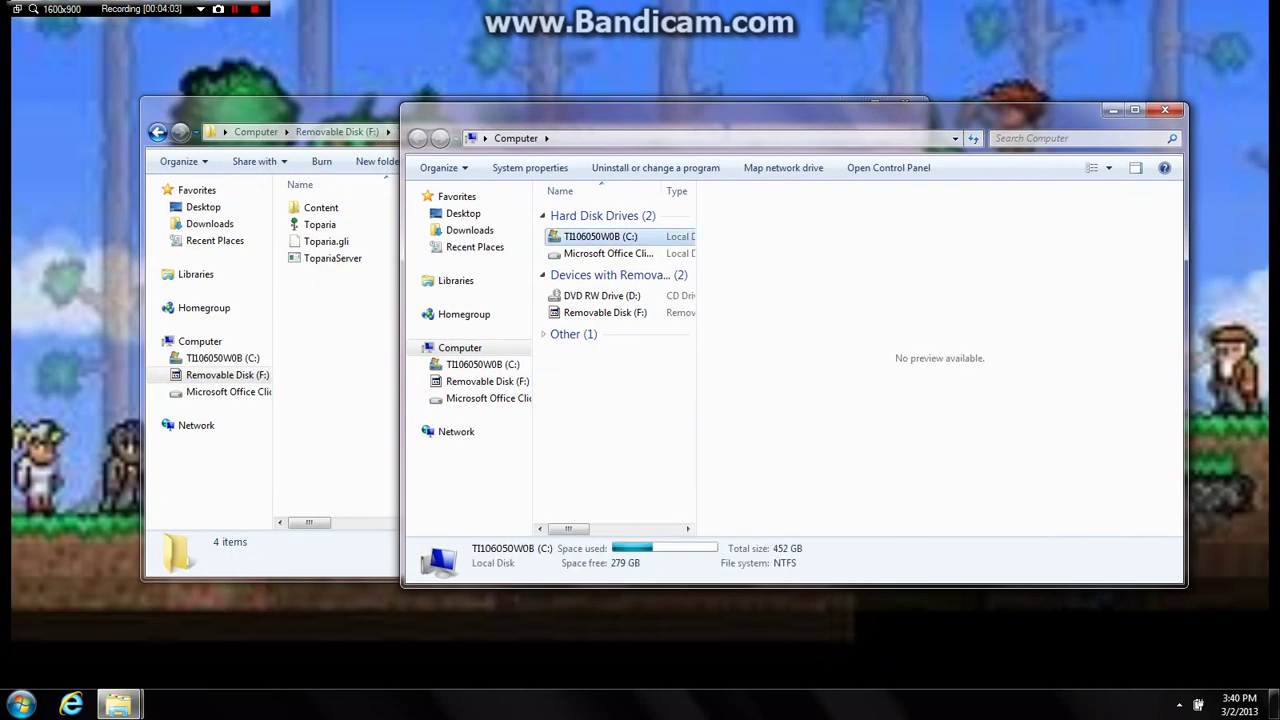
double_click(600, 236)
click(603, 331)
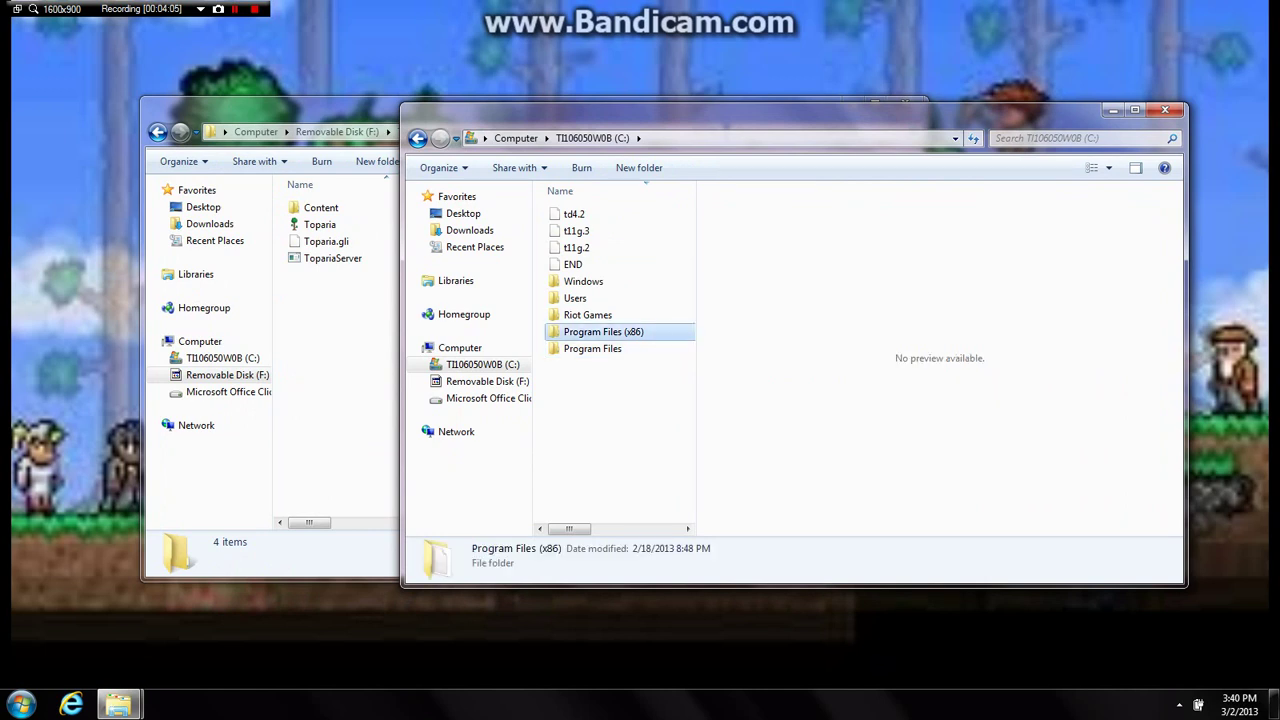
key(Return)
scroll(615, 360, down, 10)
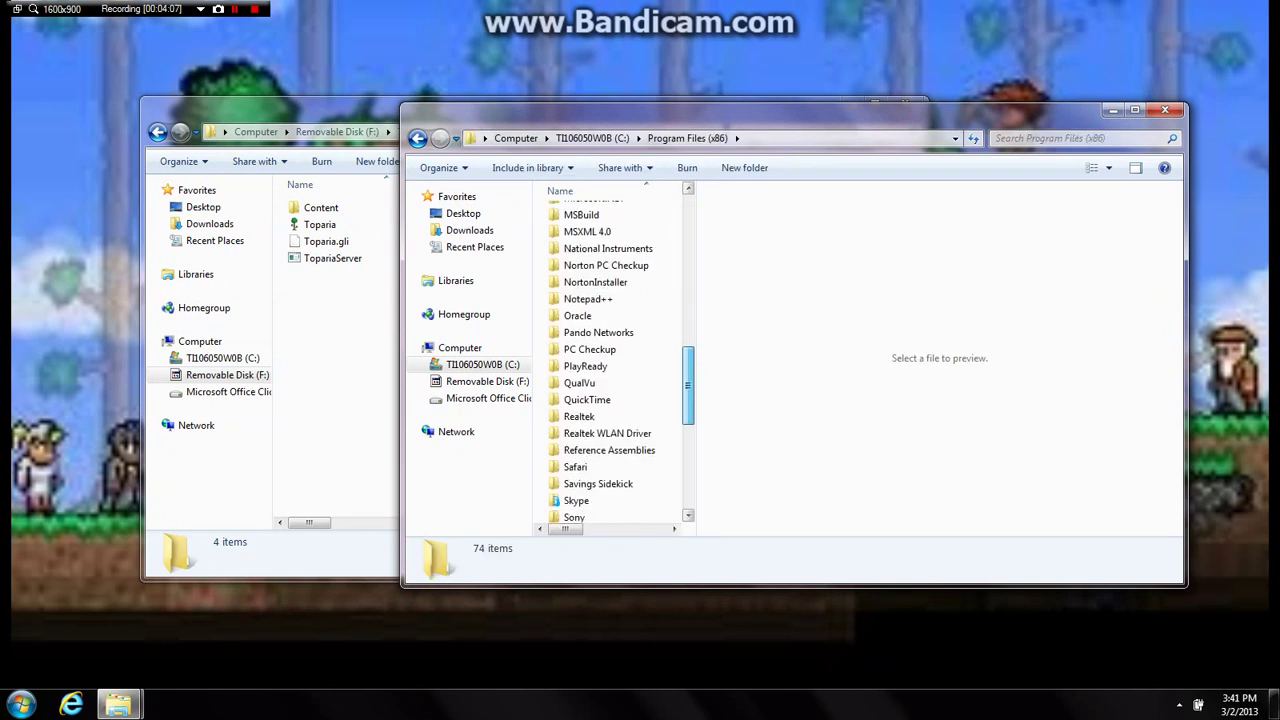
scroll(610, 380, down, 3)
double_click(577, 382)
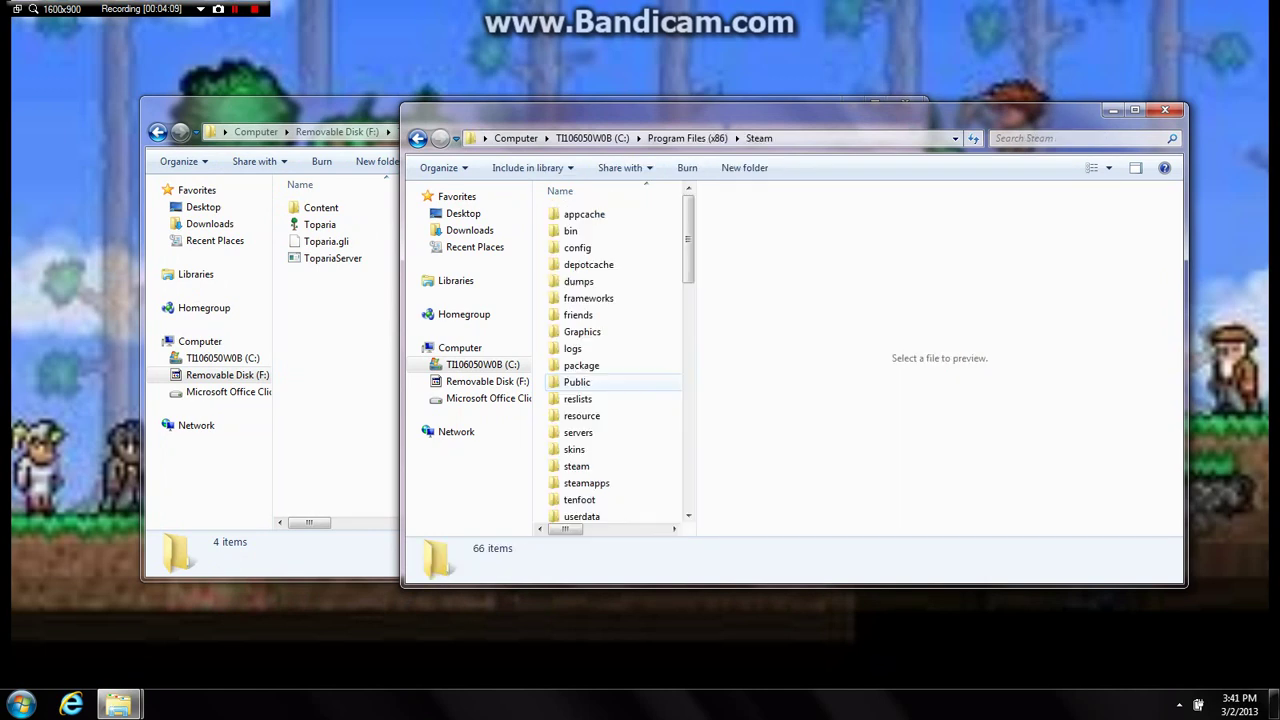
scroll(580, 320, down, 2)
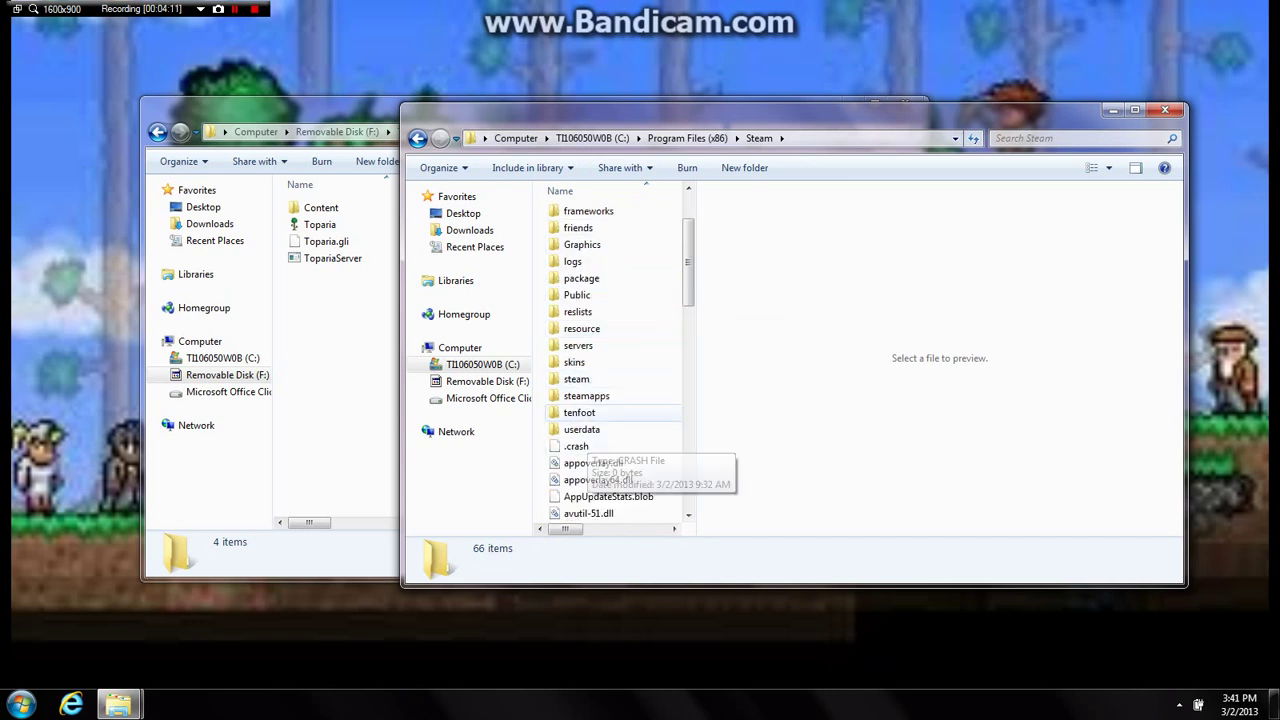
double_click(586, 395)
click(583, 214)
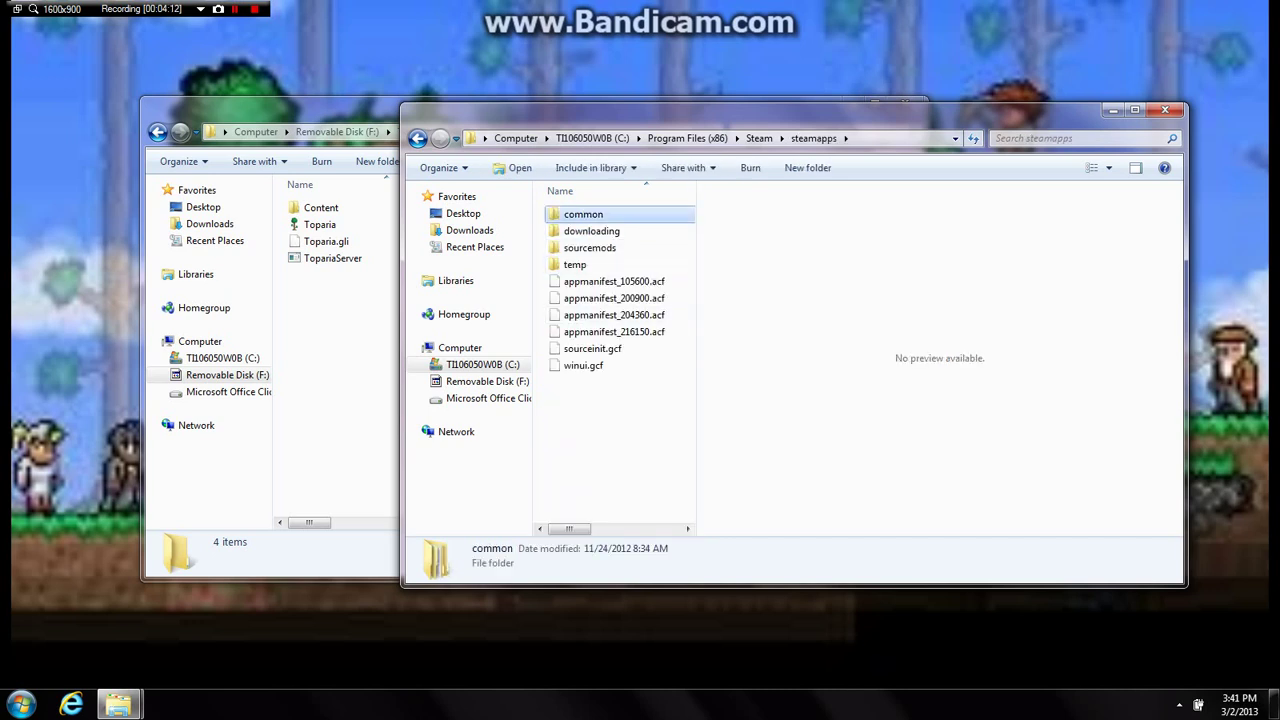
double_click(583, 214)
double_click(576, 263)
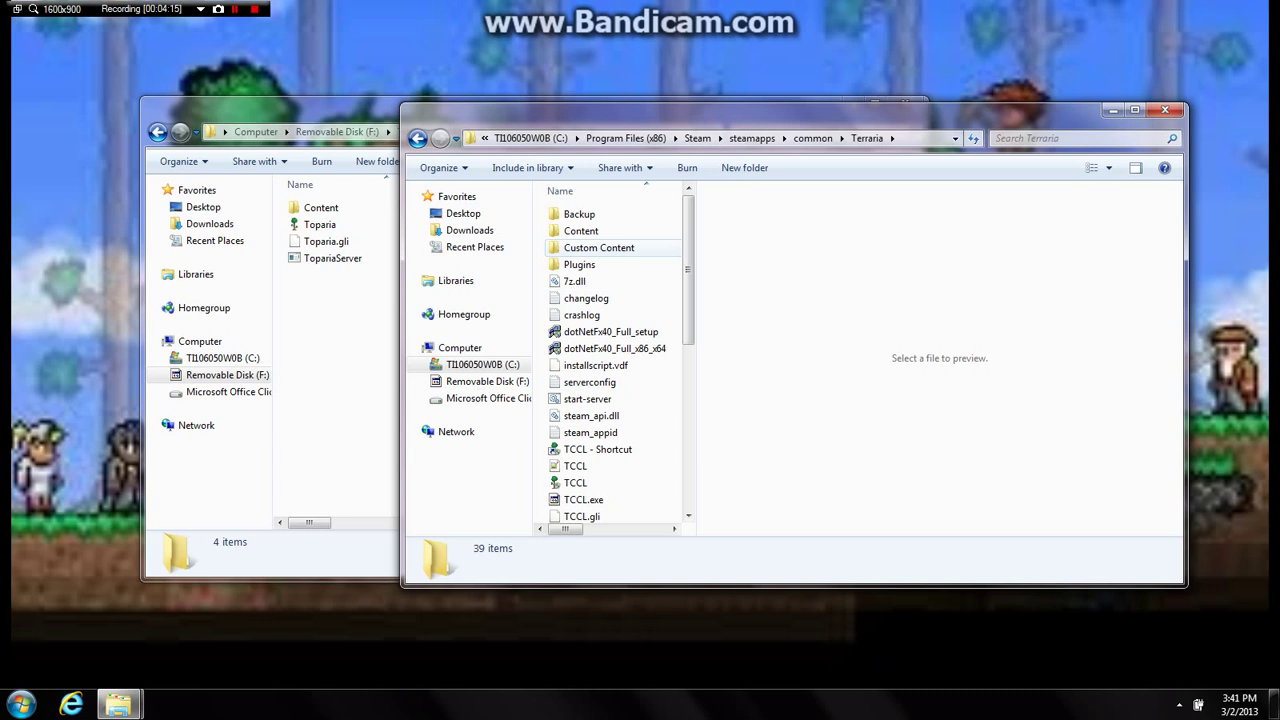
Look through the contents of the Terraria game folder, including the launcher, Terraria and Toparia files
scroll(612, 360, down, 7)
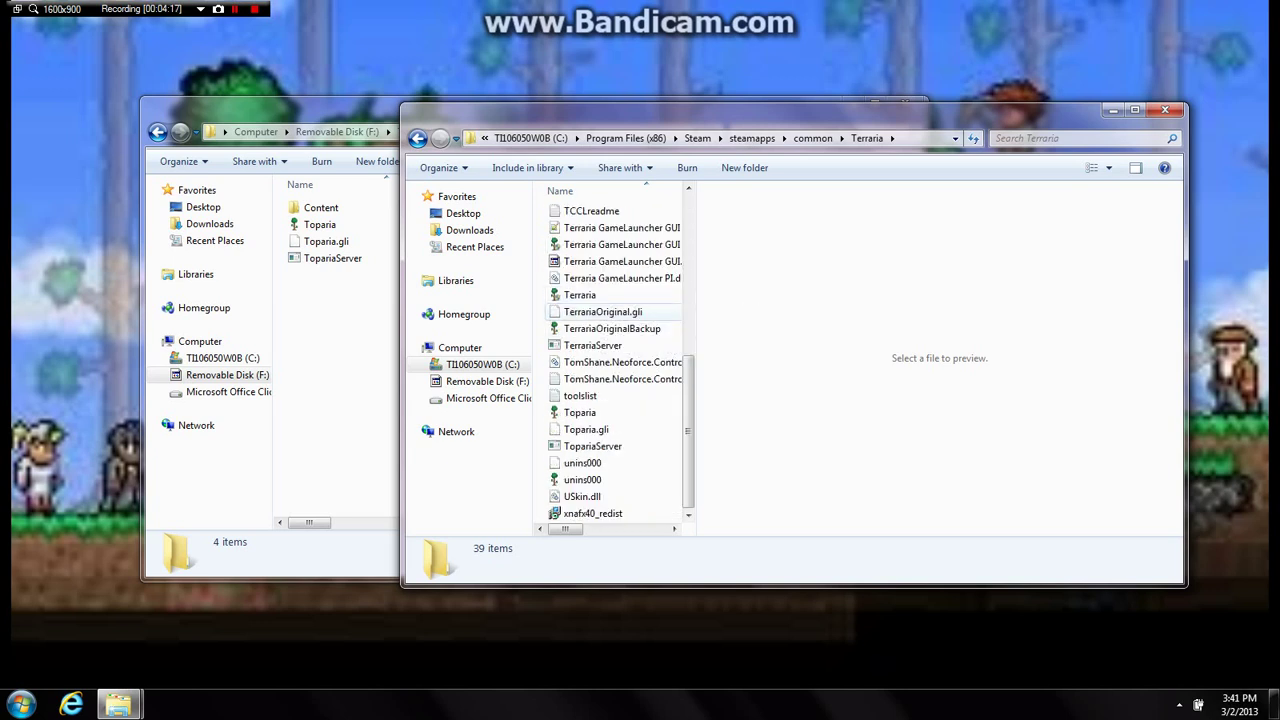
scroll(612, 325, up, 7)
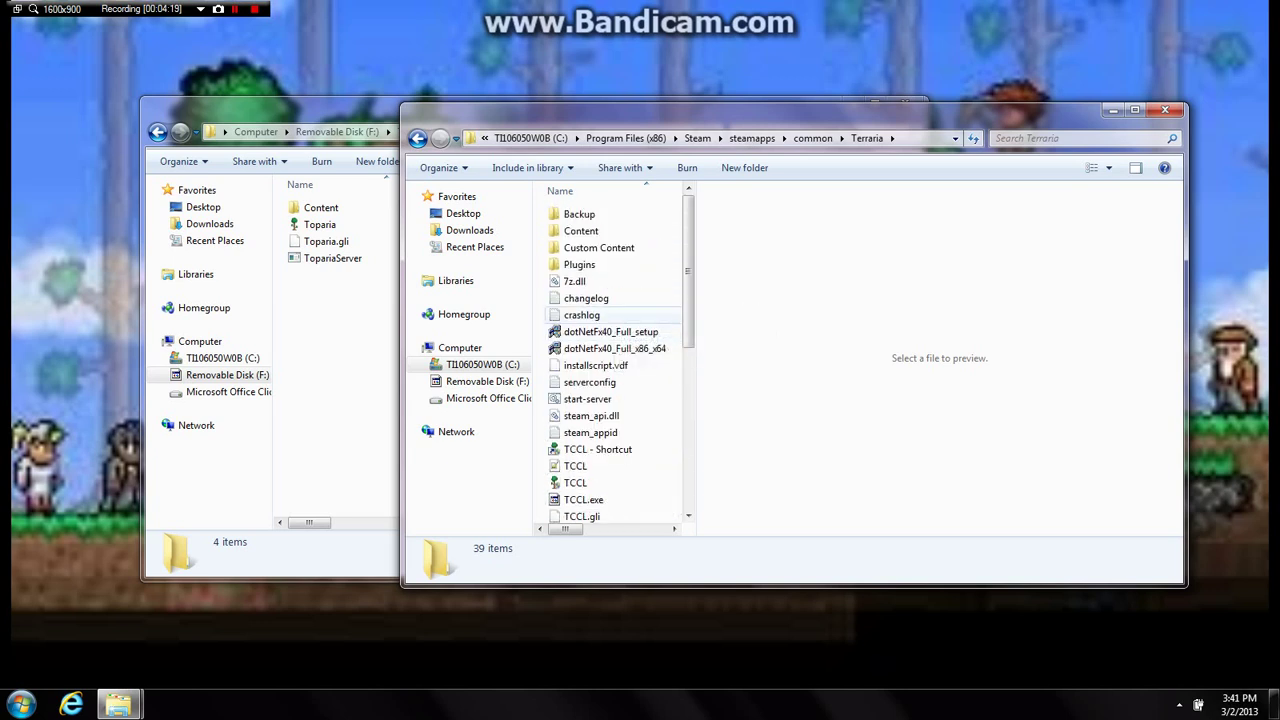
scroll(612, 322, down, 4)
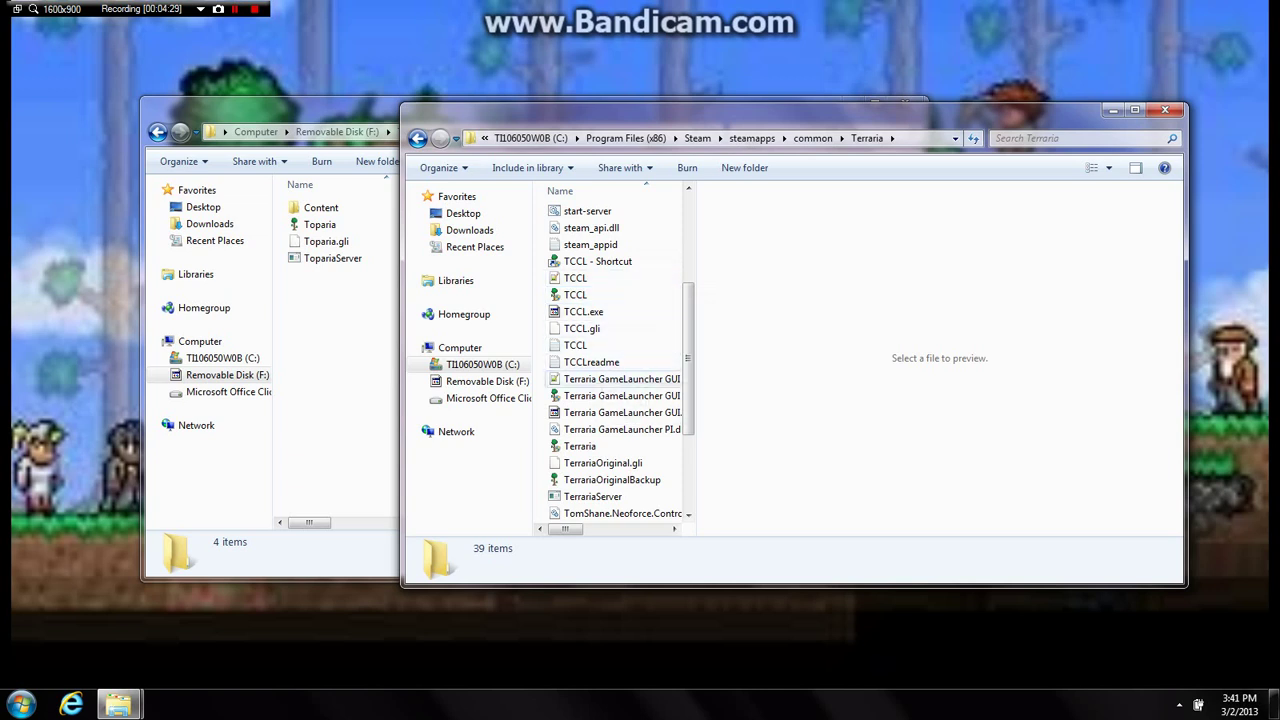
scroll(610, 379, down, 1)
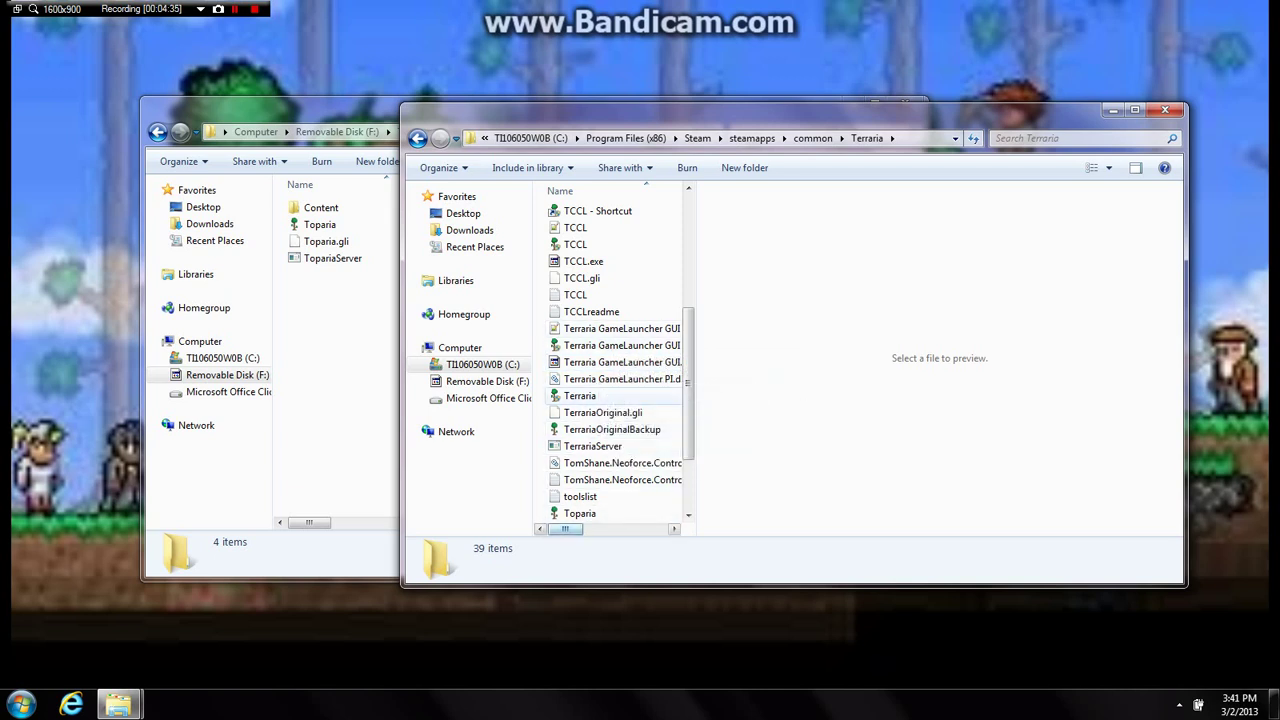
scroll(610, 396, down, 1)
scroll(610, 396, up, 6)
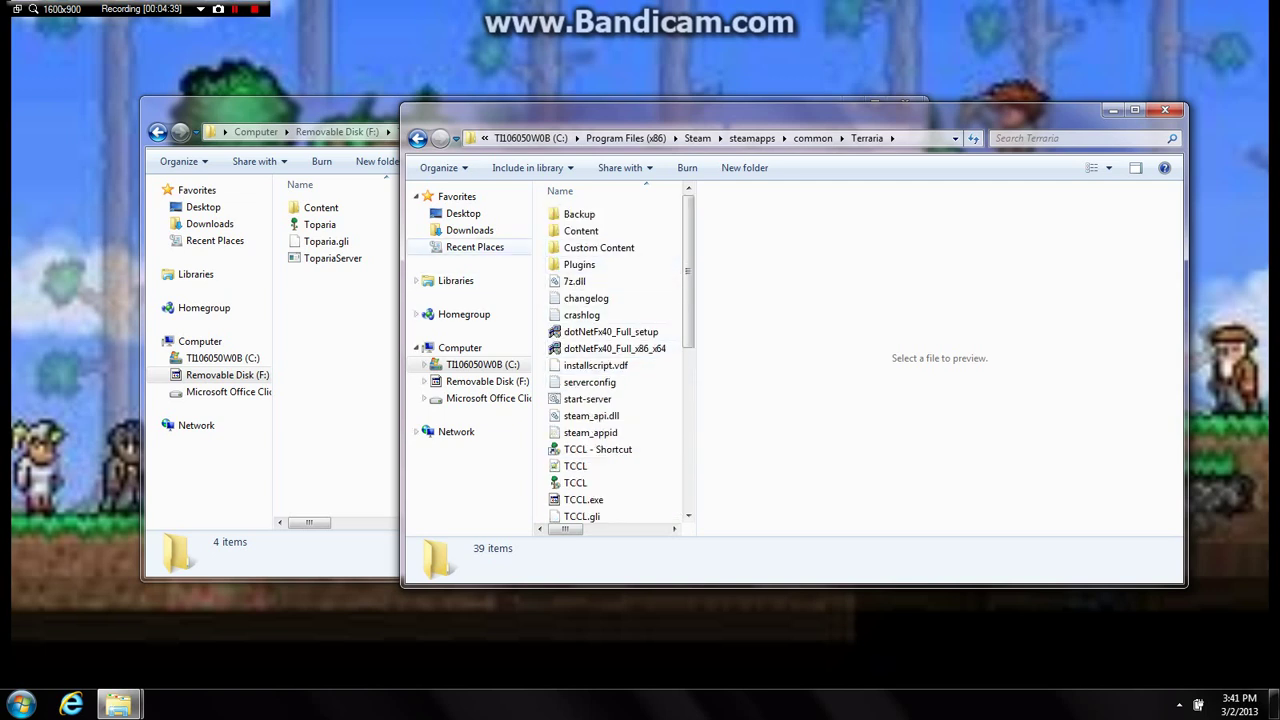
Copy the Content folder, Toparia, Toparia.gli and TopariaServer from the extracted mod folder, and switch to the Terraria folder window
drag(318, 300, 308, 204)
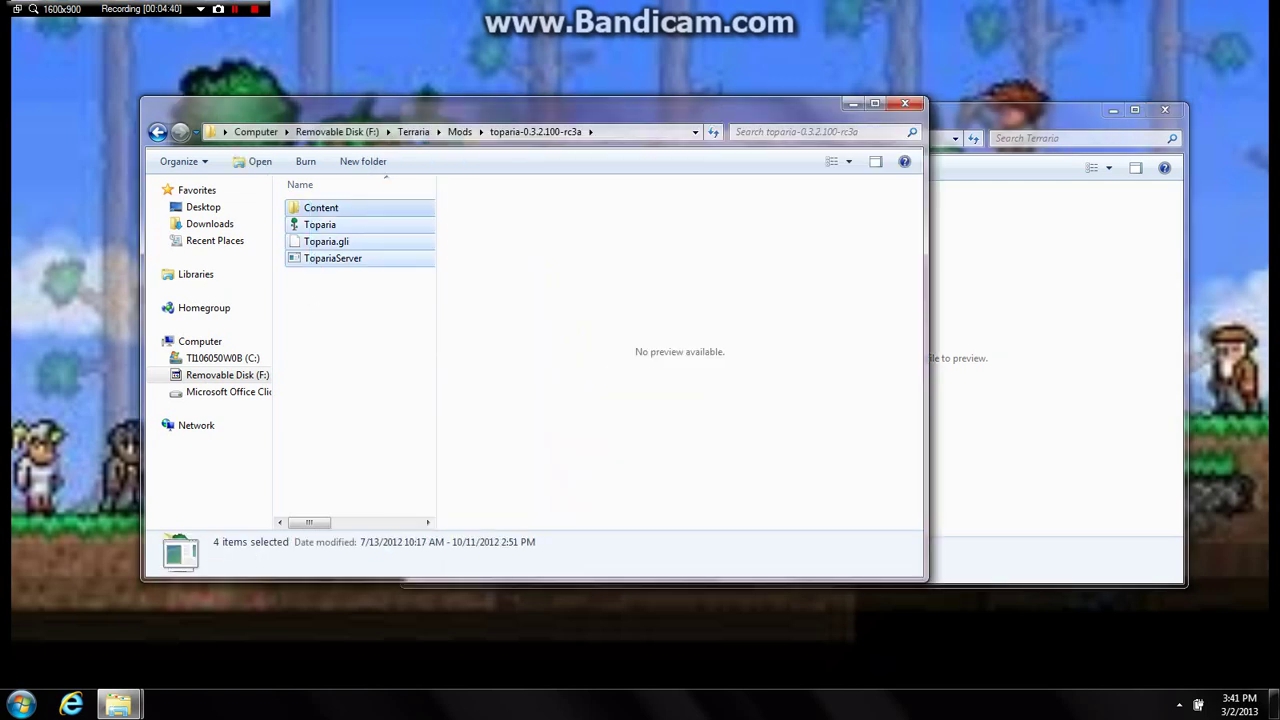
drag(374, 302, 337, 207)
click(352, 310)
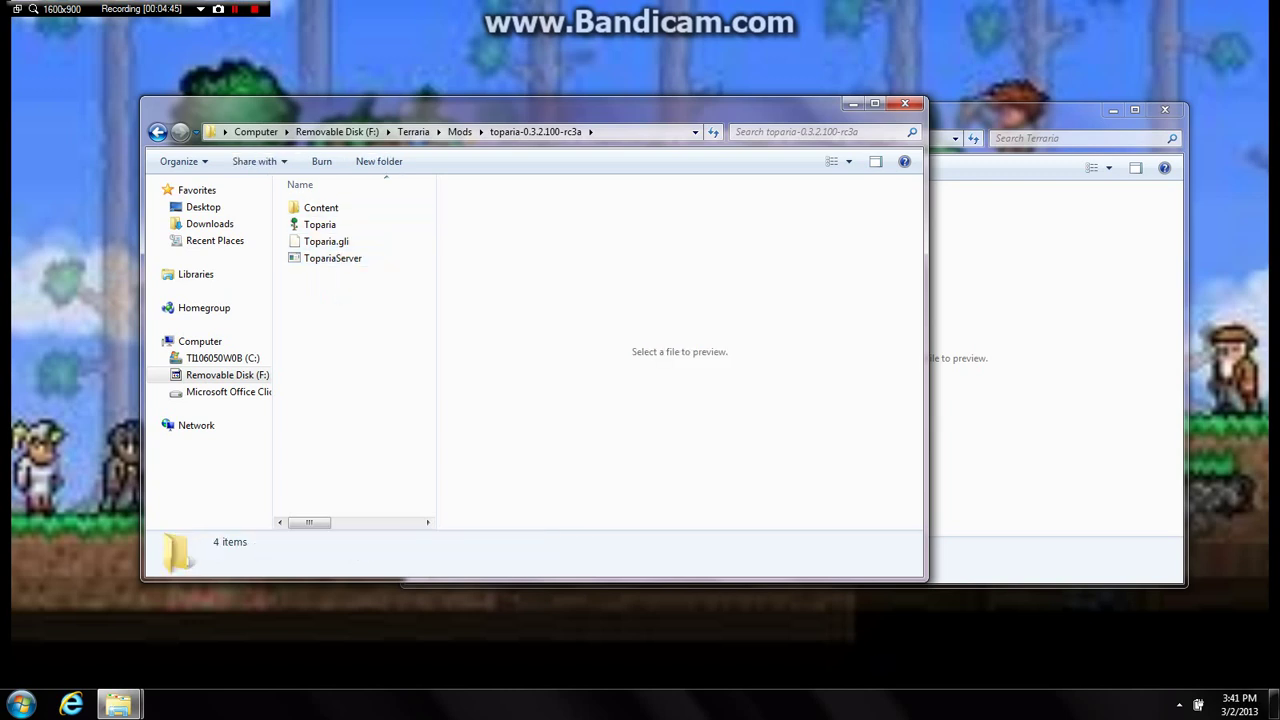
drag(344, 288, 322, 205)
right_click(322, 205)
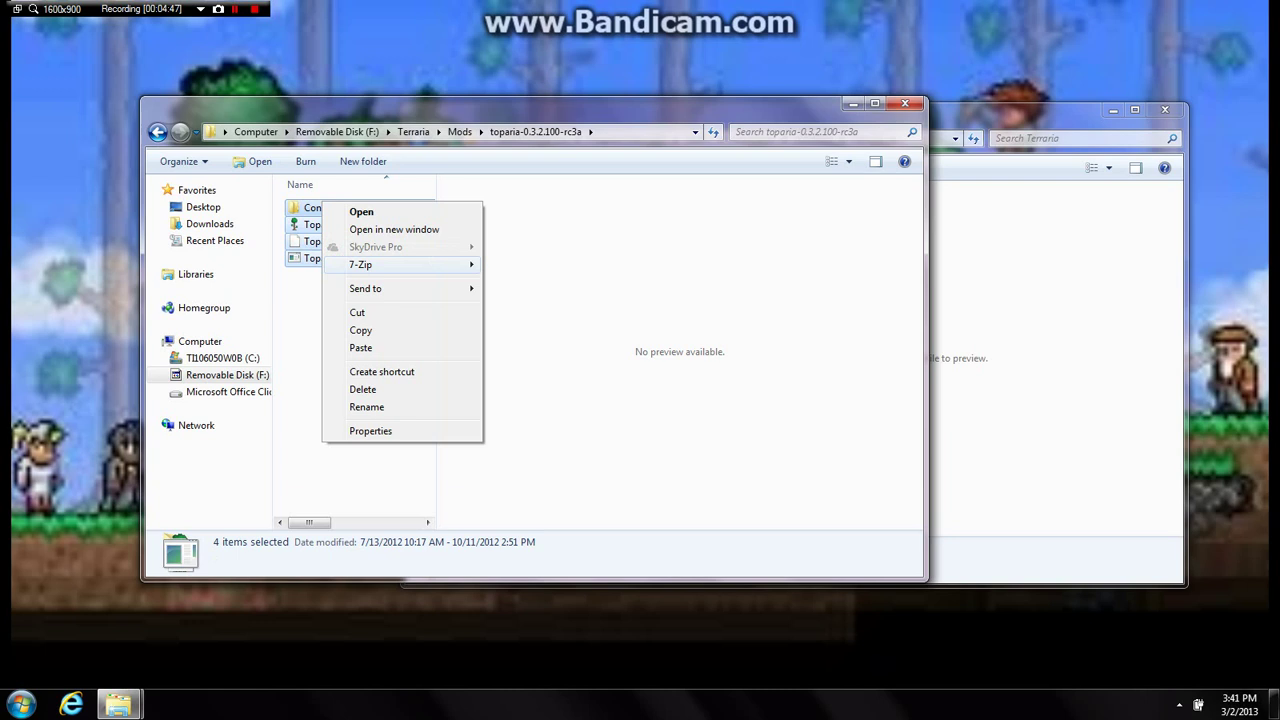
click(362, 331)
click(375, 338)
click(975, 320)
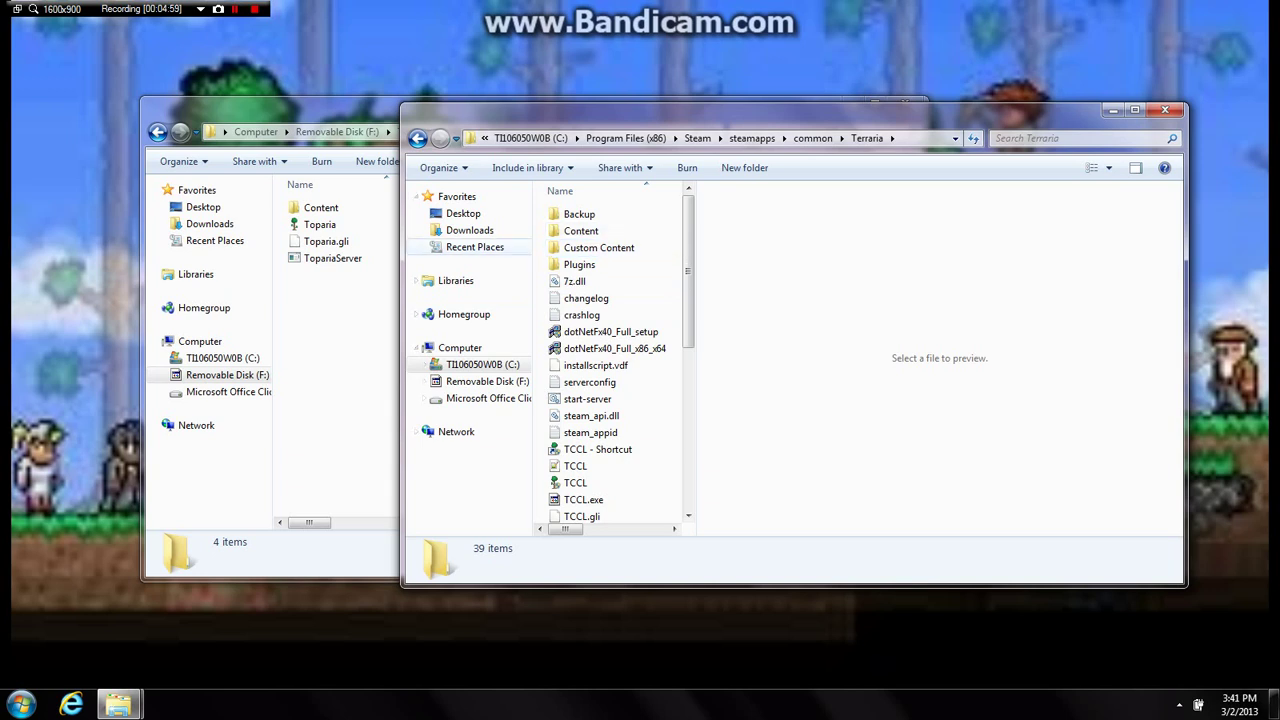
Close the toparia-0.3.2.100-rc3a and Terraria folder windows
click(338, 350)
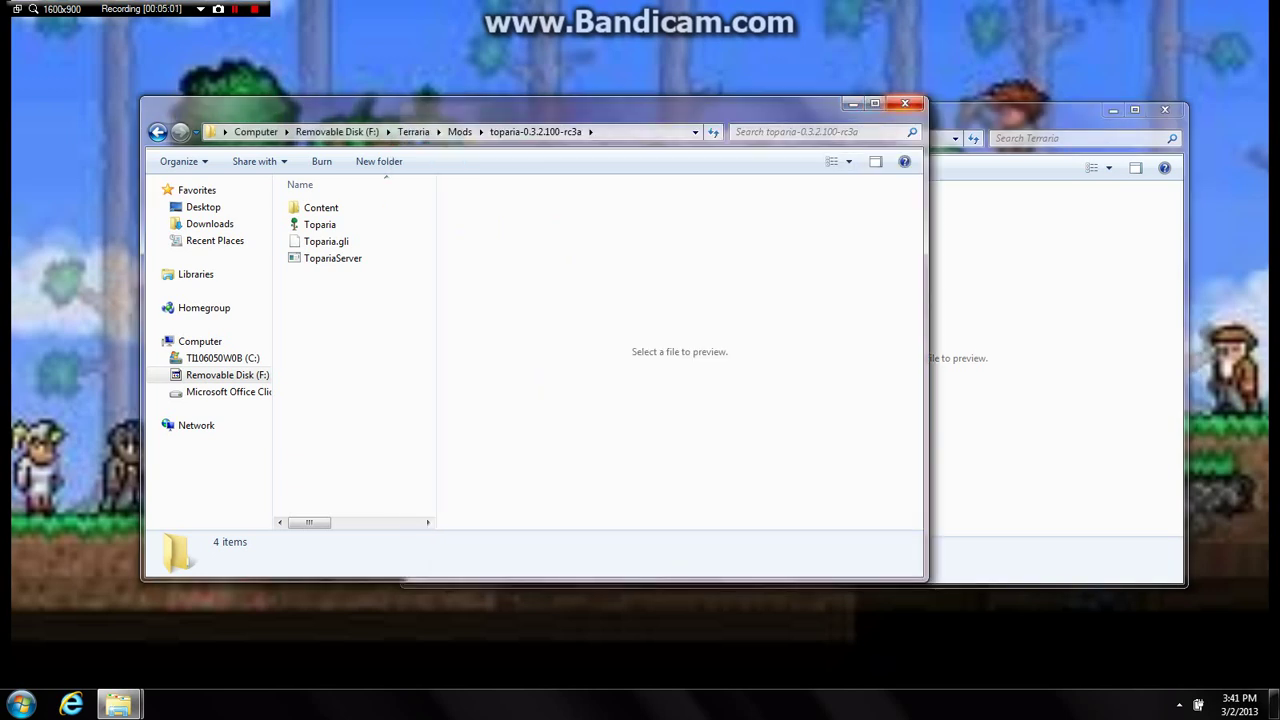
click(905, 103)
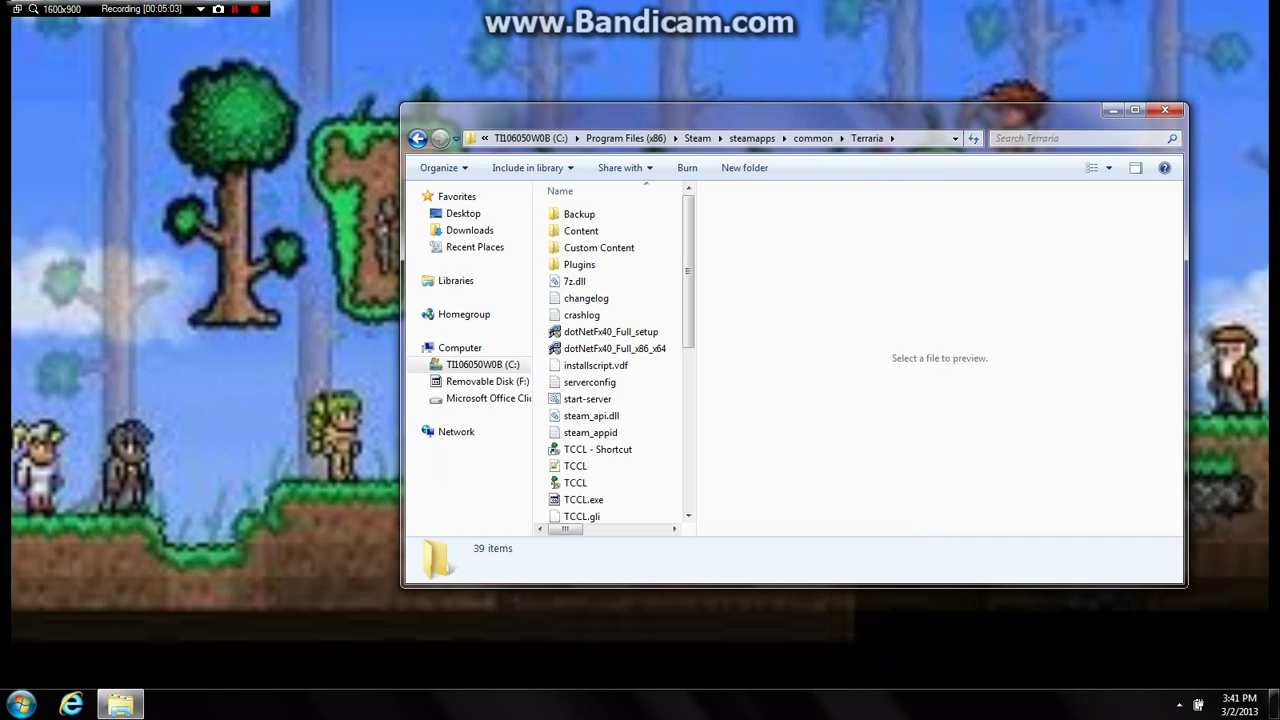
click(1165, 110)
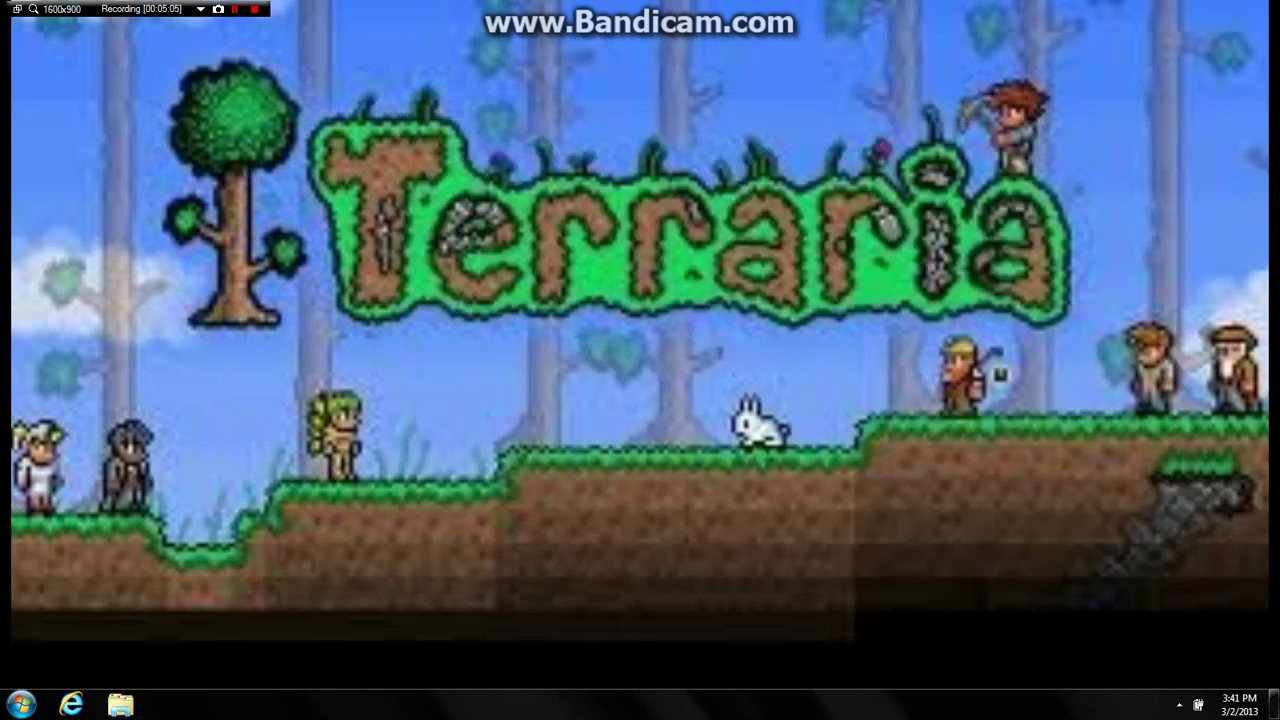
Start Terraria through Steam's notification-area shortcut to bring up the Mod/Game Launcher
click(1180, 704)
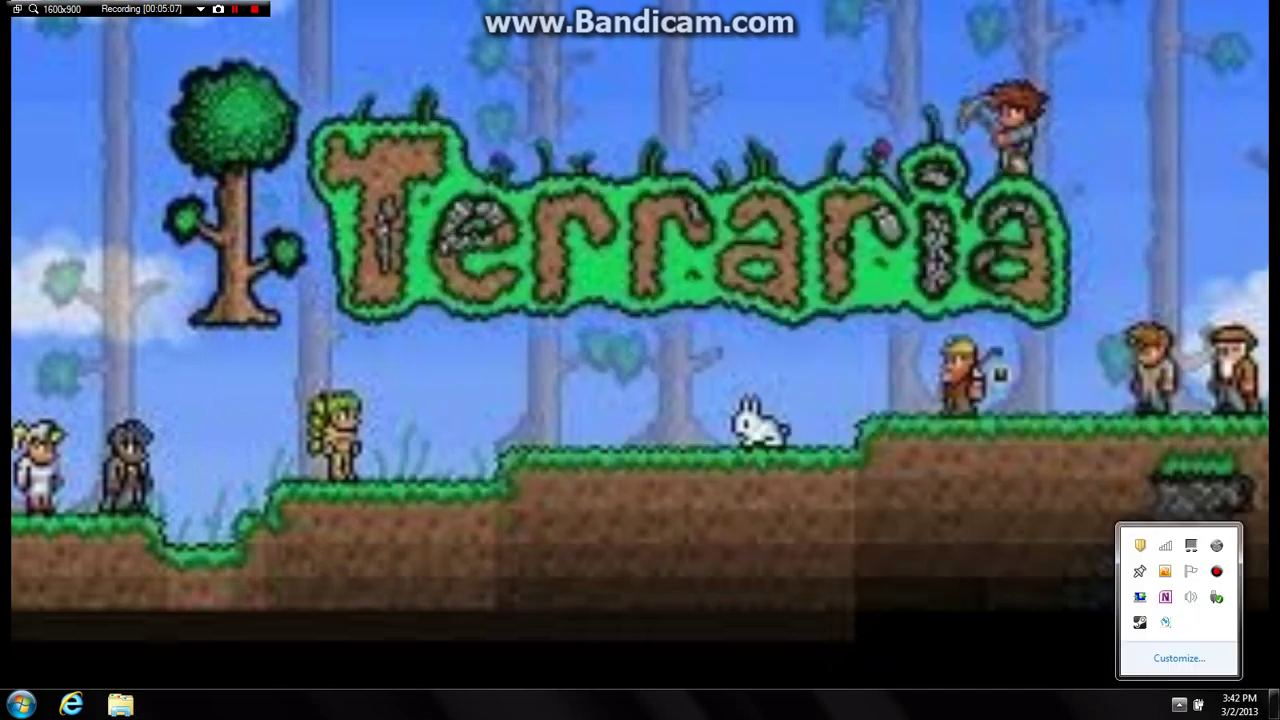
right_click(1140, 622)
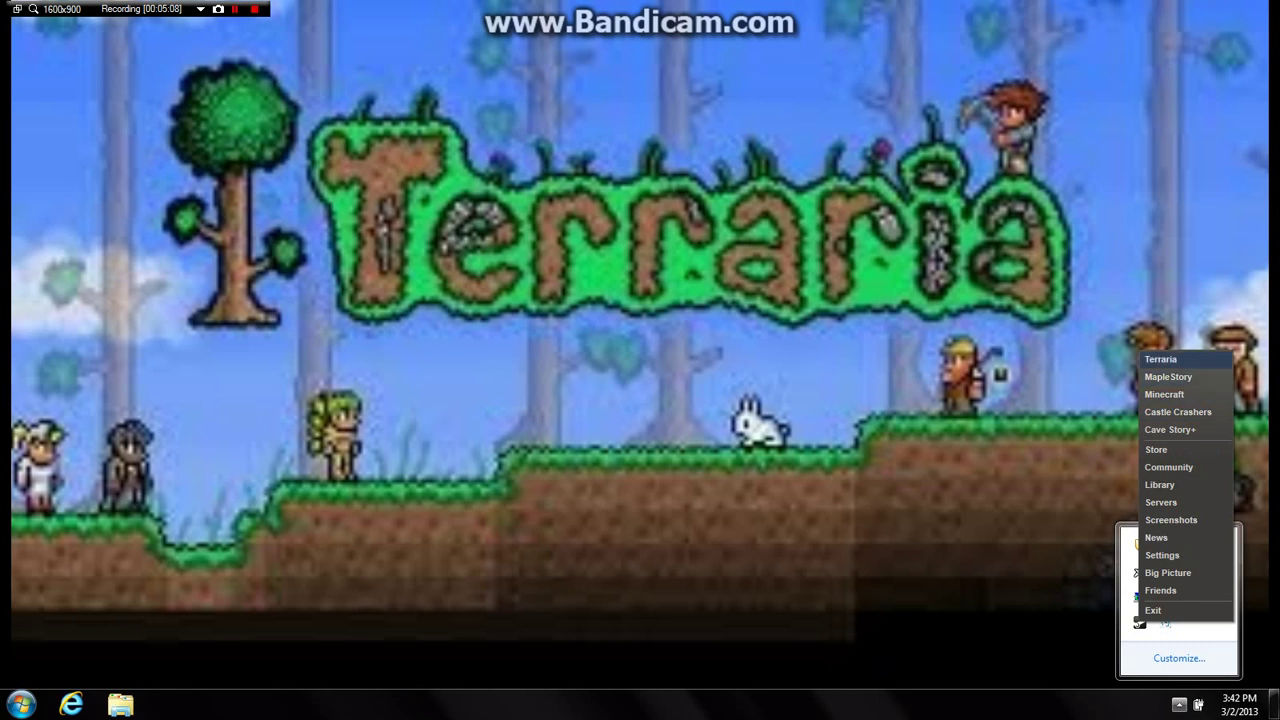
click(1162, 360)
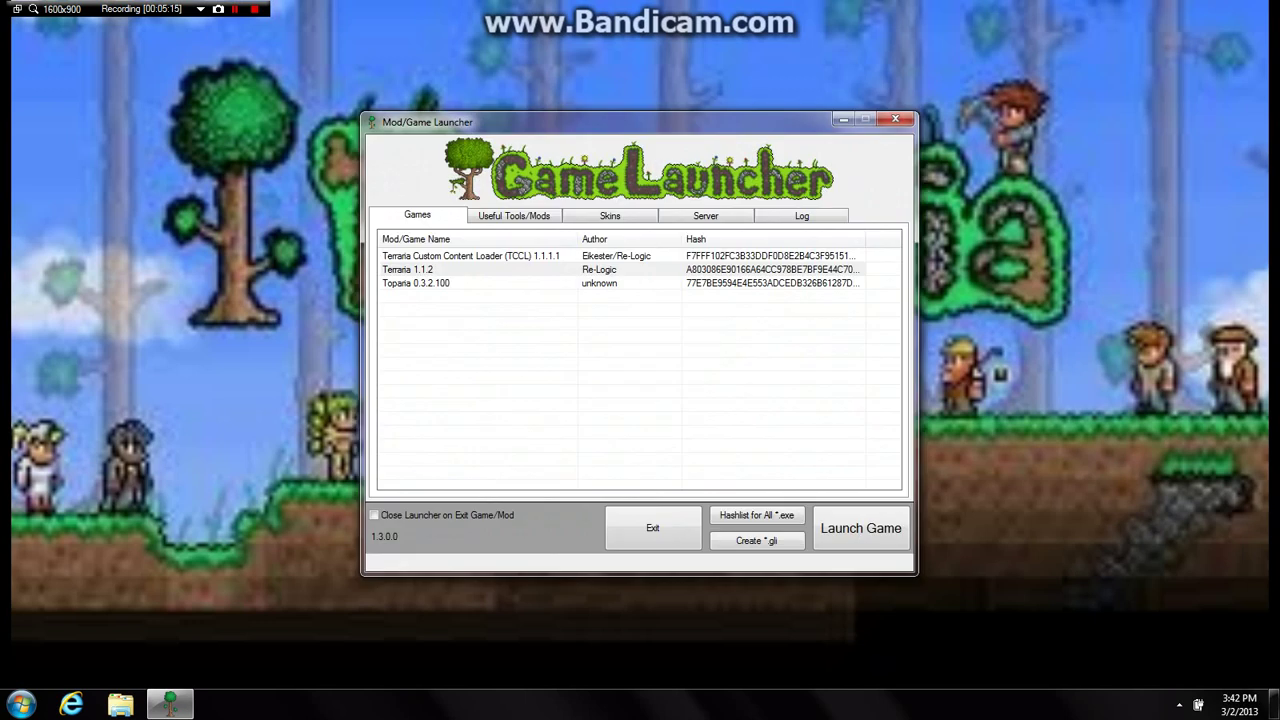
Launch Toparia 0.3.2.100 from the Game Launcher's list of games
click(418, 283)
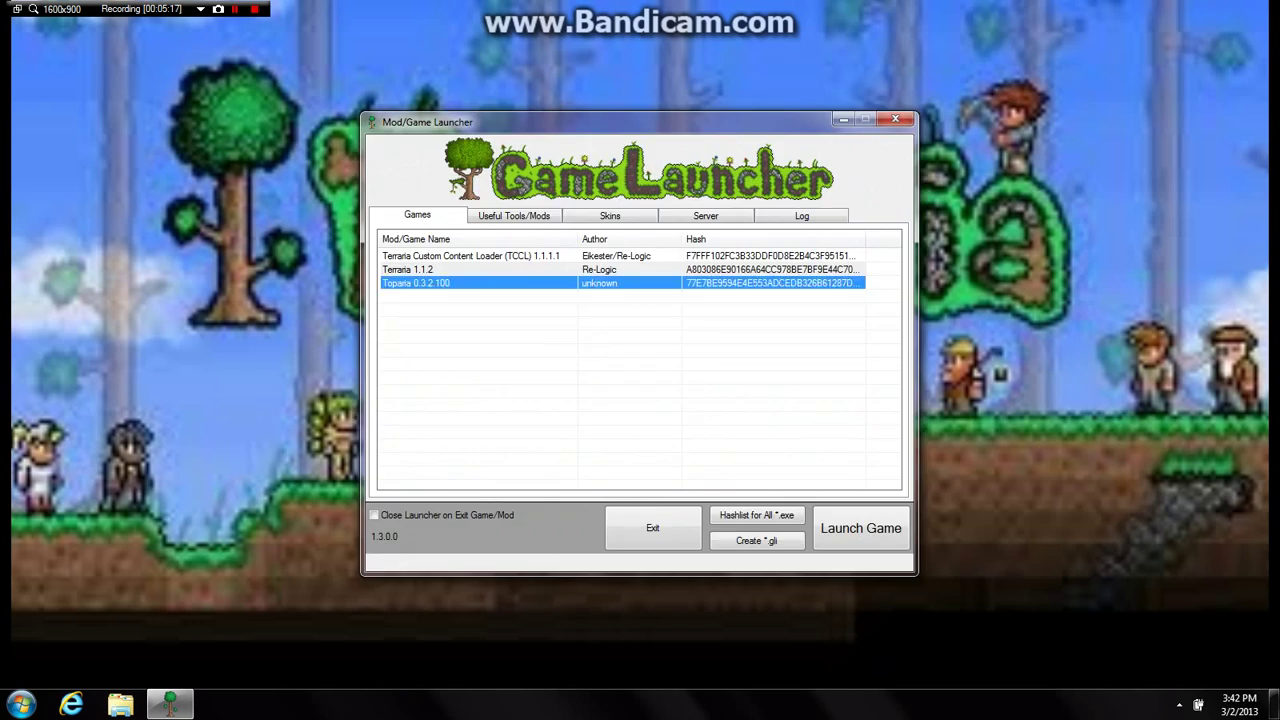
click(560, 370)
click(418, 283)
click(861, 528)
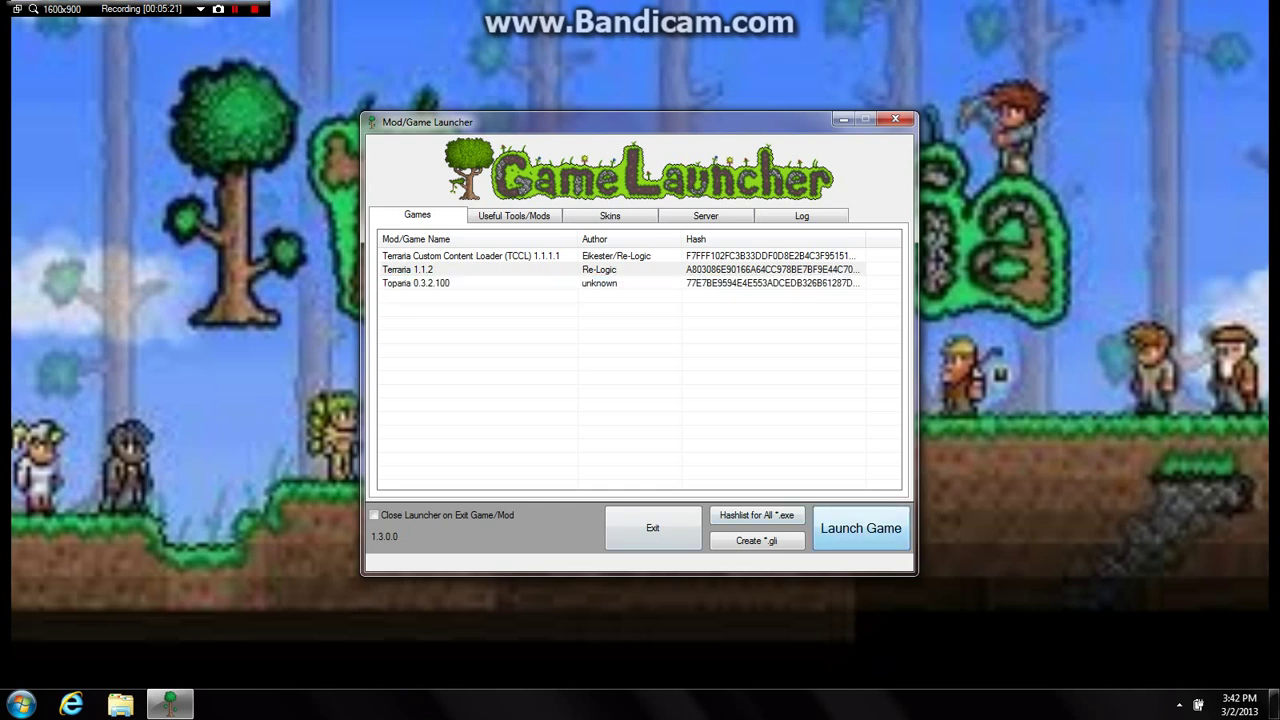
Bring up and dismiss the Steam overlay on Toparia's title screen, and exit the game
key(Return)
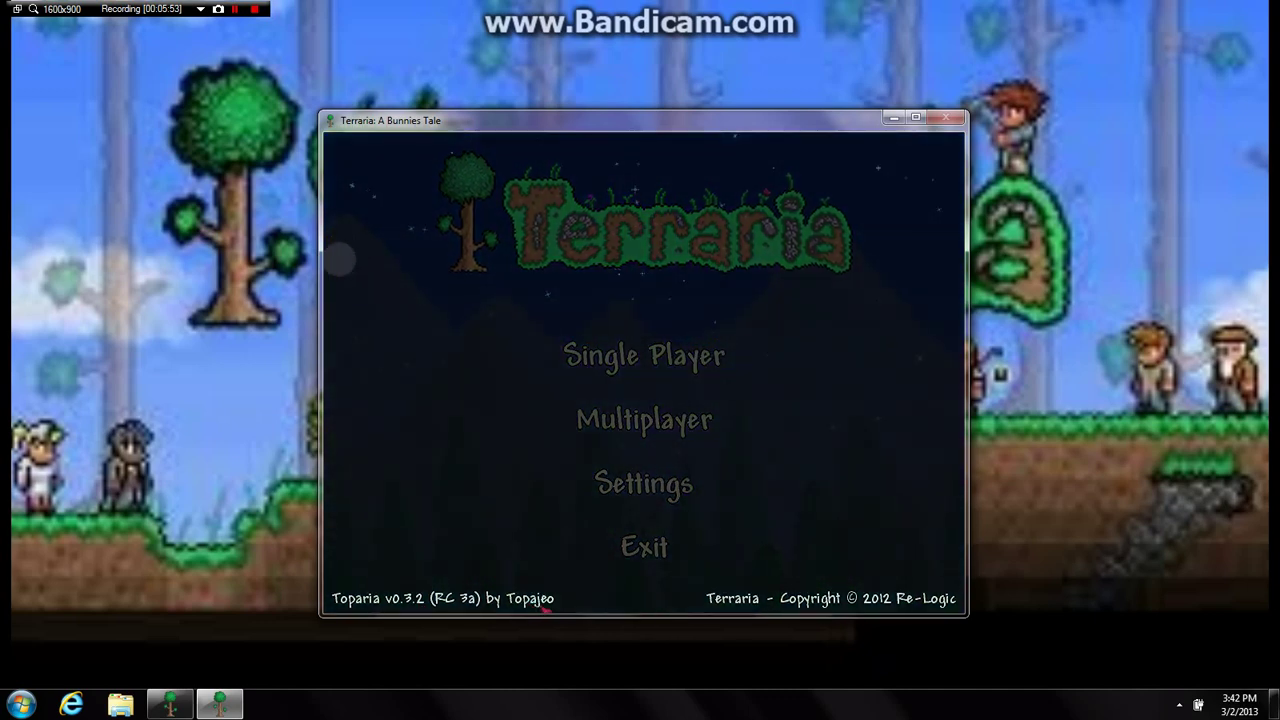
key(shift+Tab)
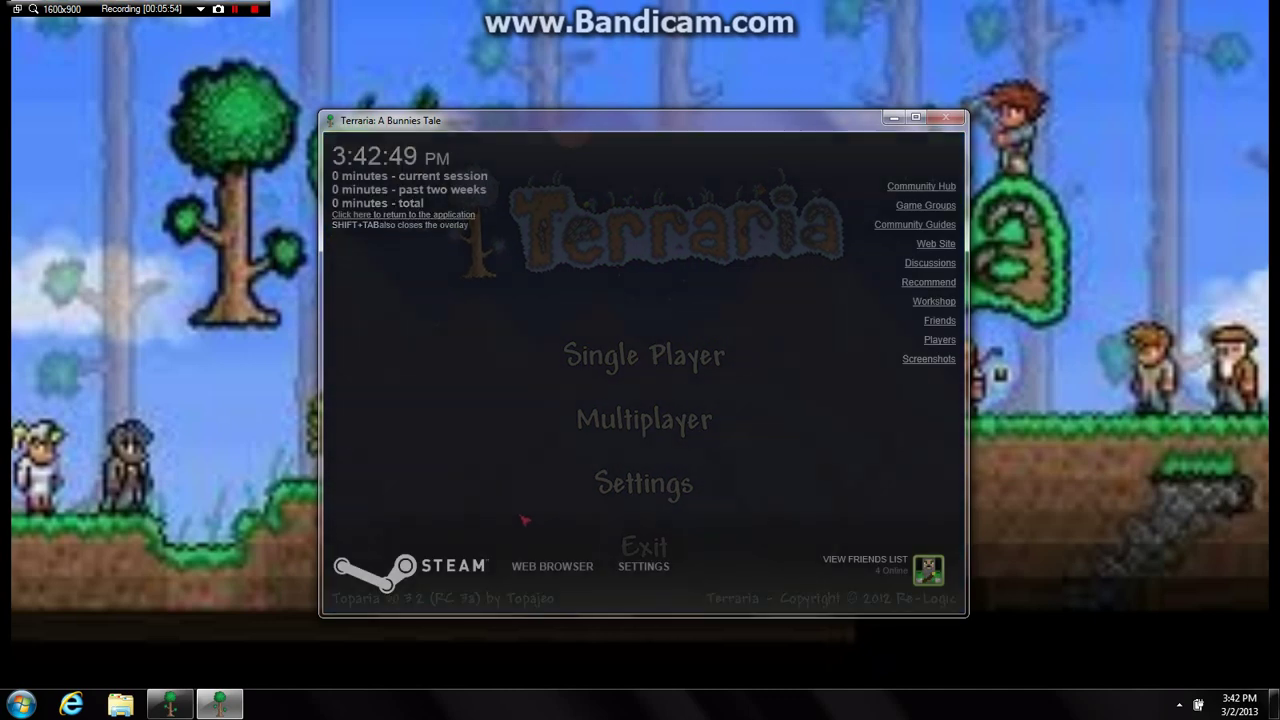
key(shift+Tab)
key(shift+Tab)
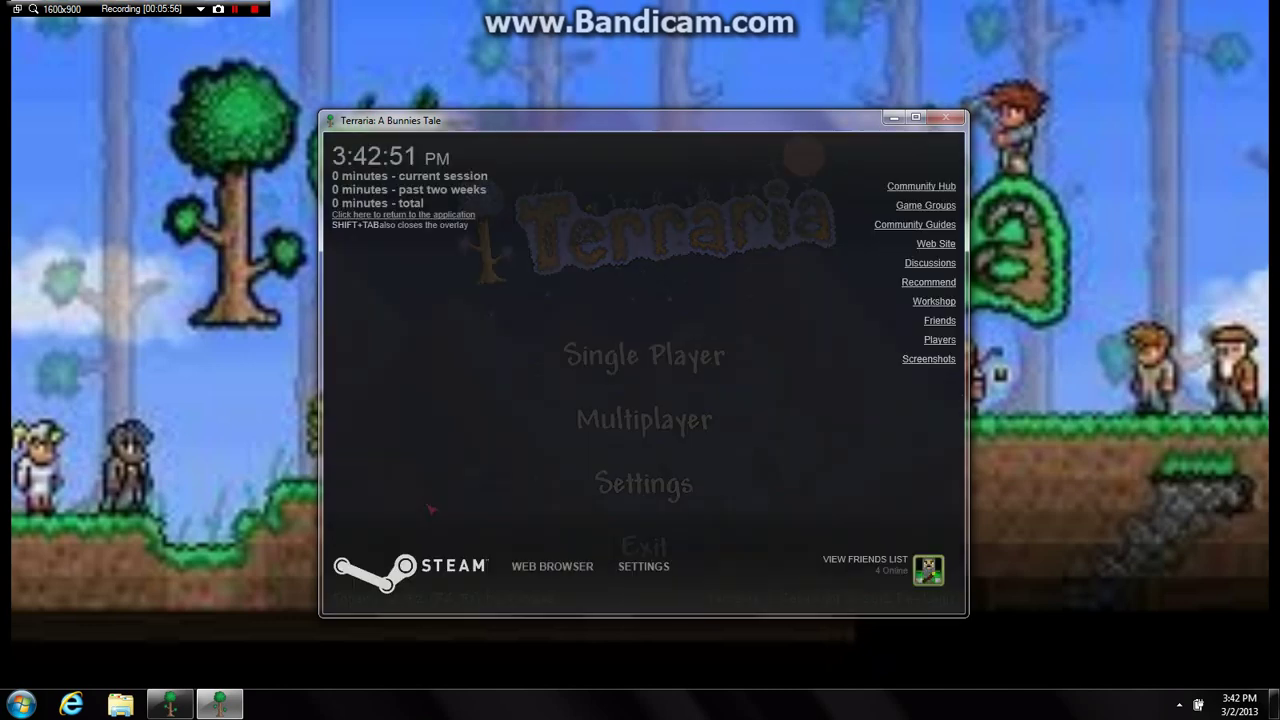
key(shift+Tab)
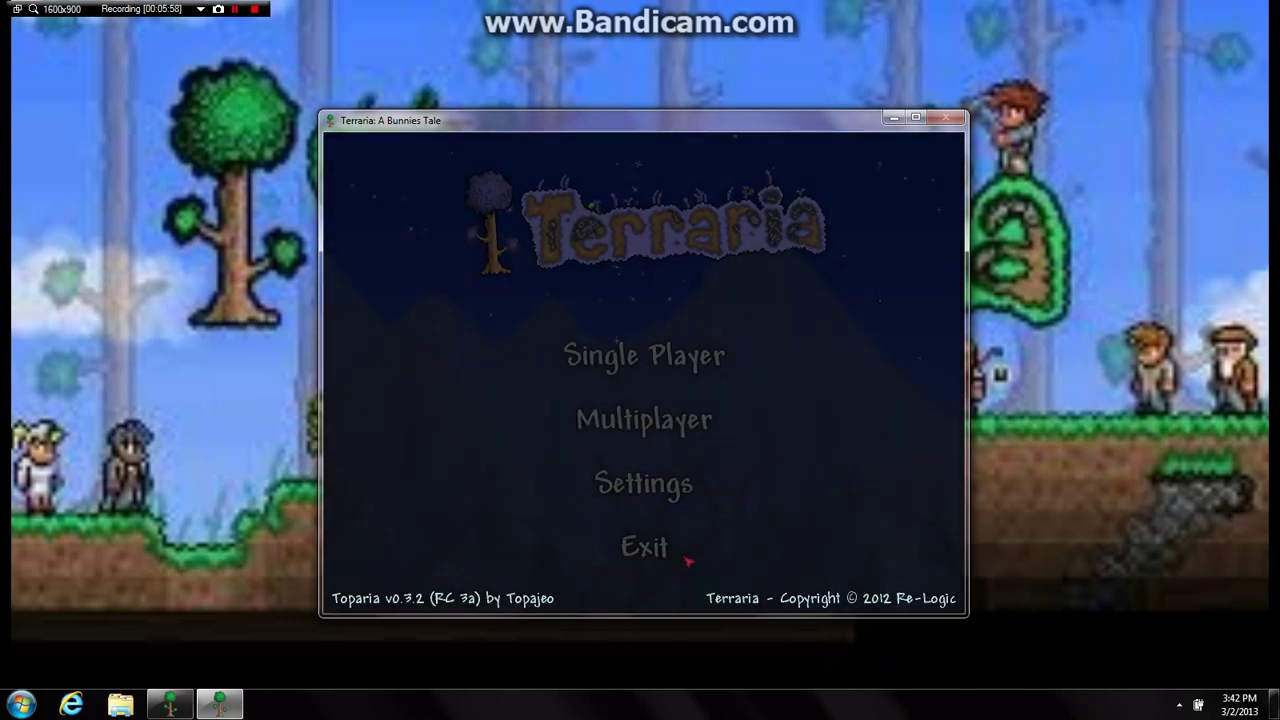
click(642, 547)
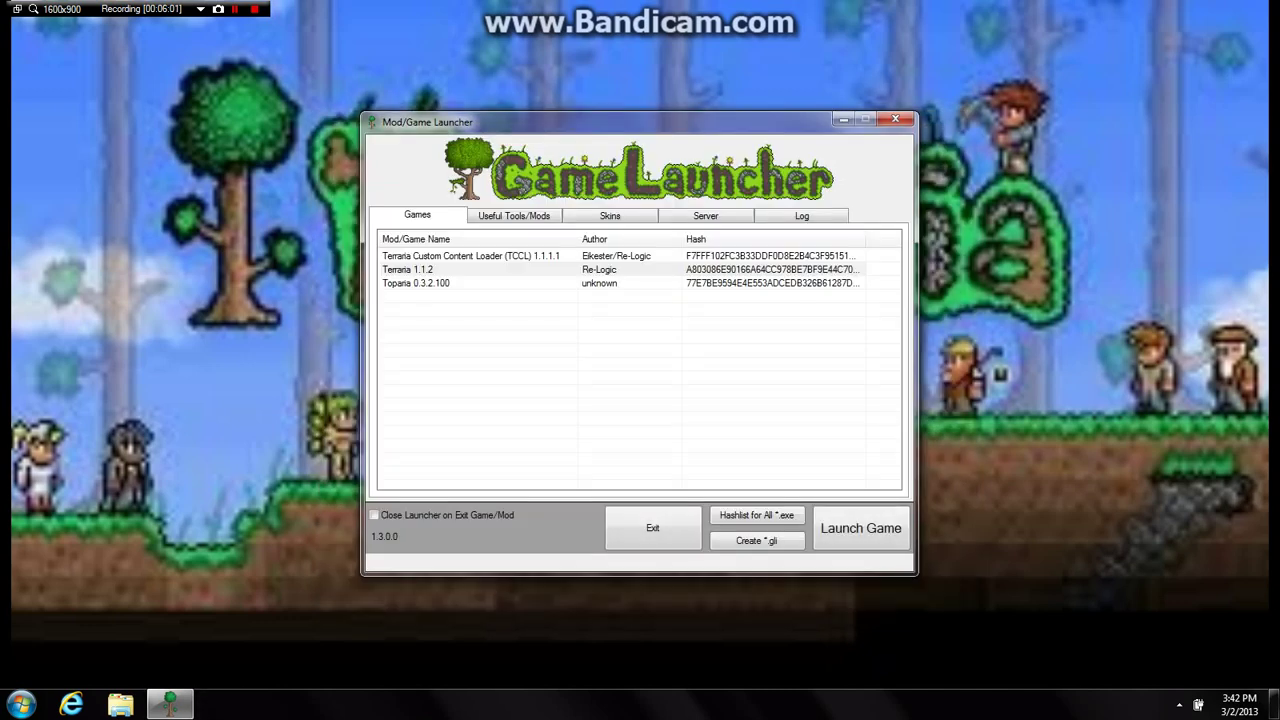
click(374, 515)
click(374, 515)
click(374, 515)
click(470, 256)
click(480, 350)
click(1179, 704)
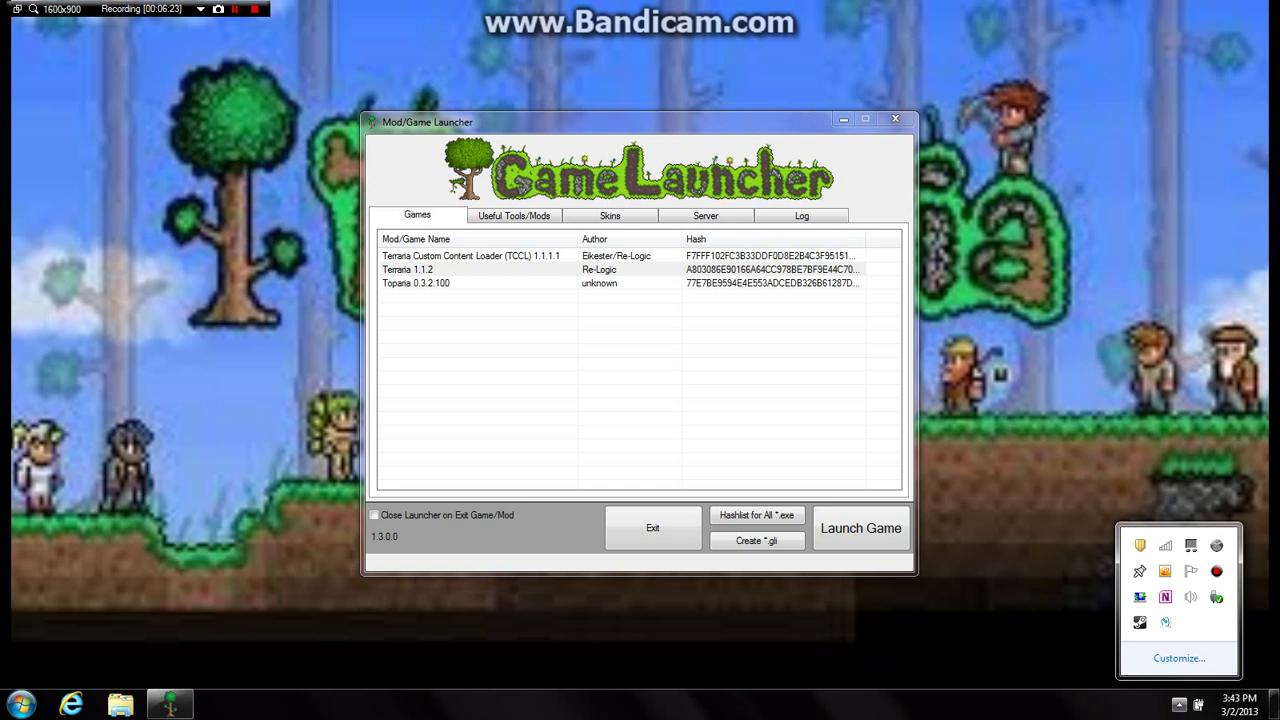
click(1179, 704)
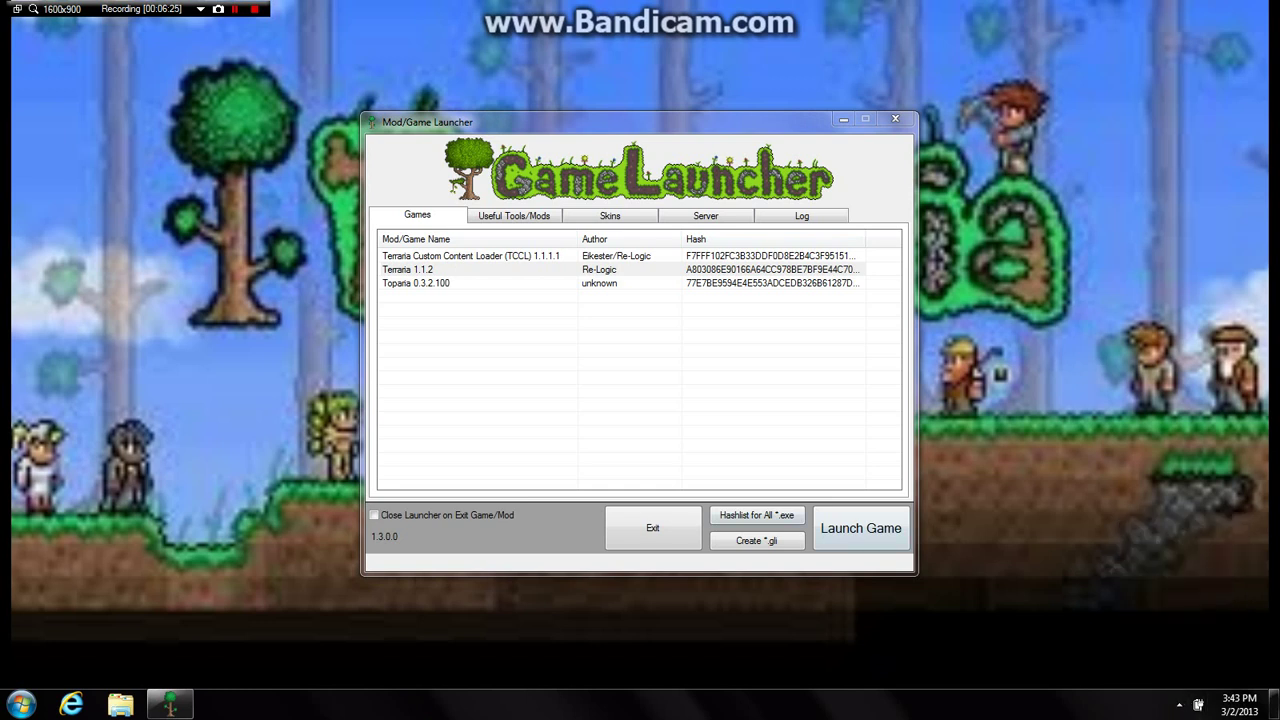
click(861, 528)
click(471, 256)
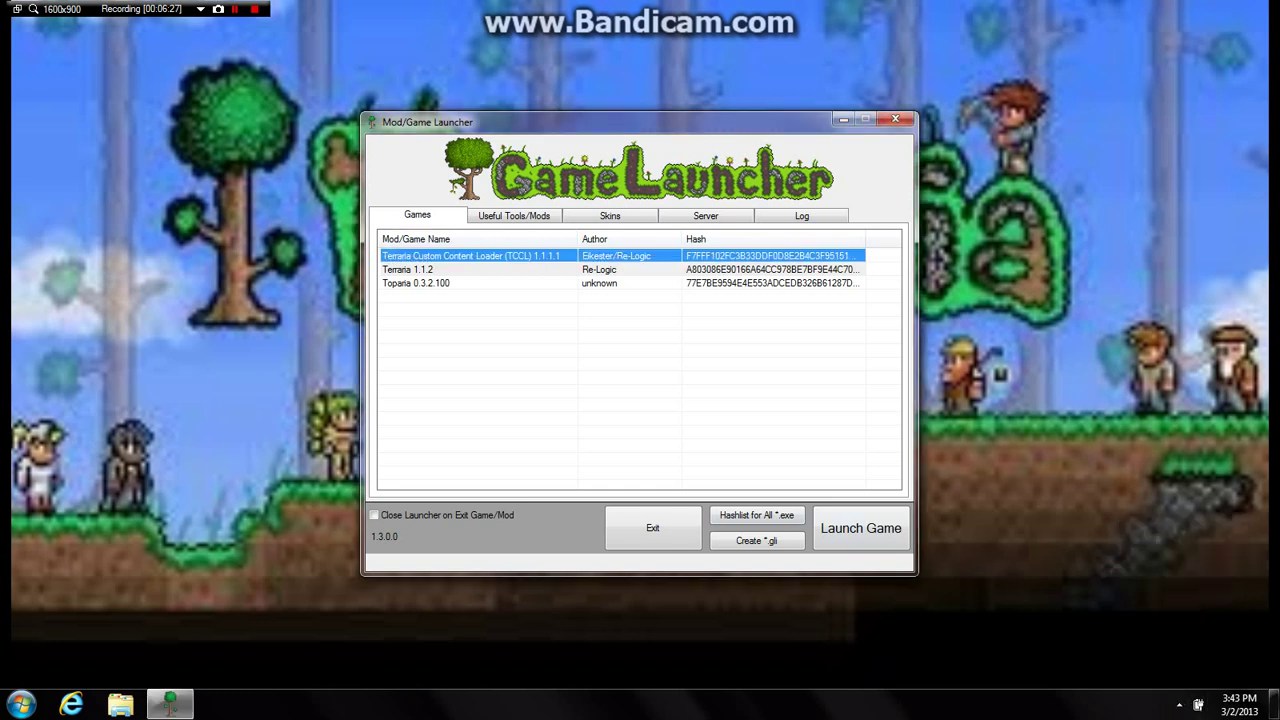
click(480, 345)
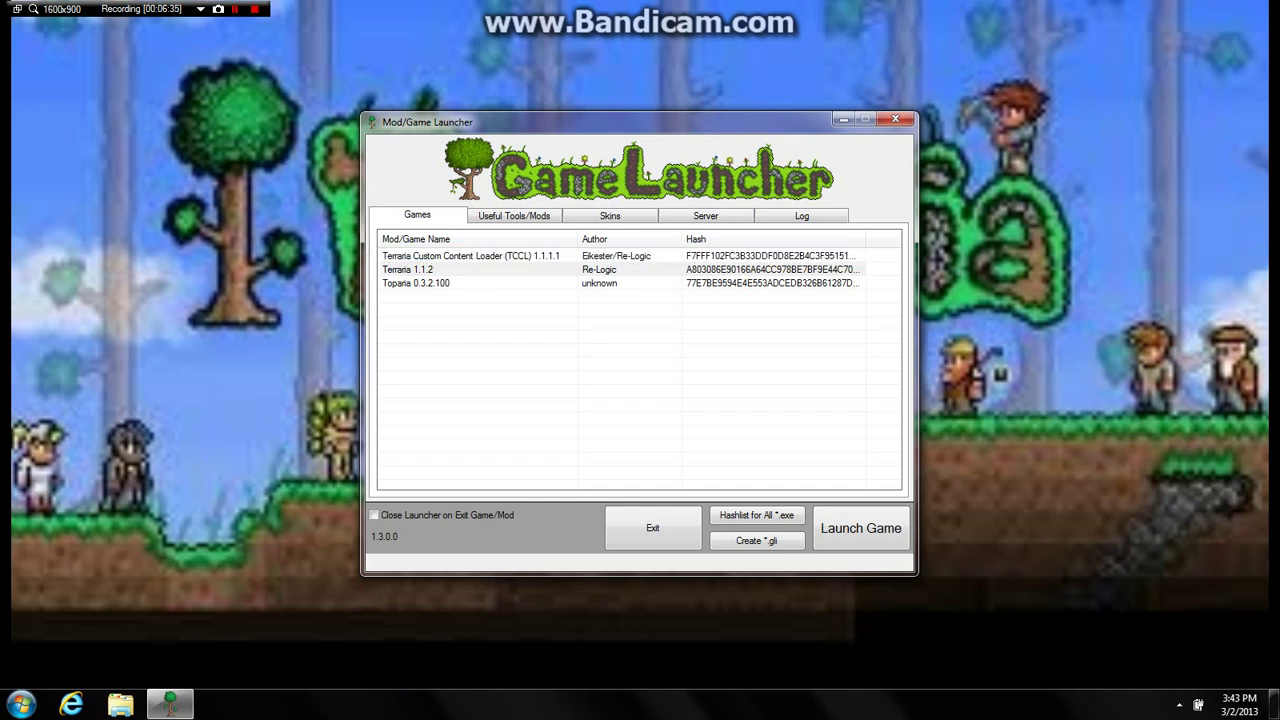
click(471, 256)
click(622, 370)
click(471, 256)
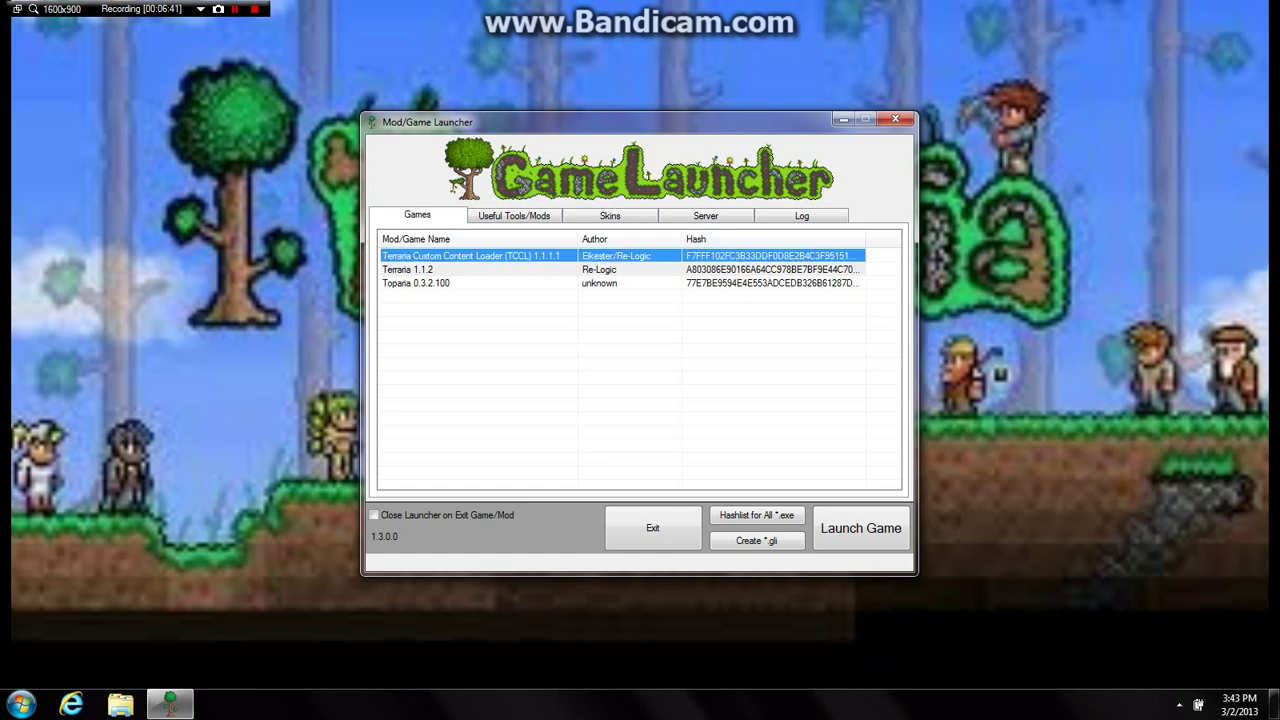
click(560, 360)
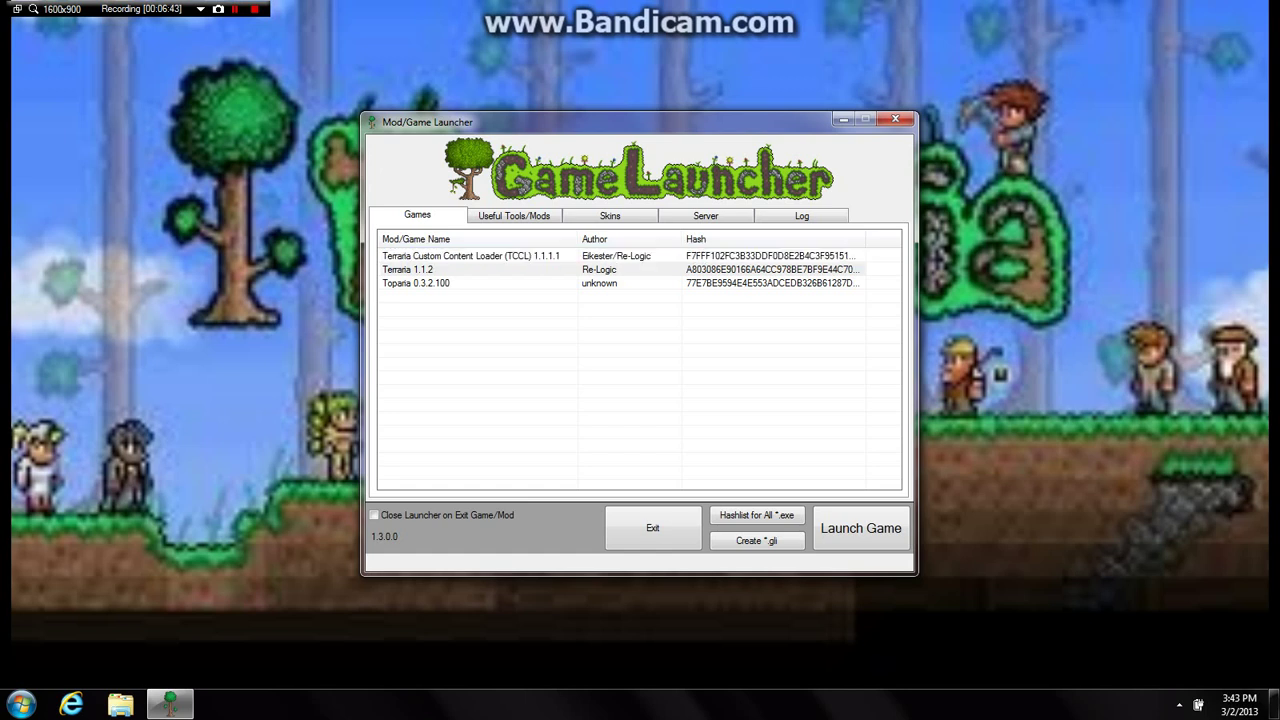
click(471, 256)
click(471, 270)
click(471, 283)
click(471, 270)
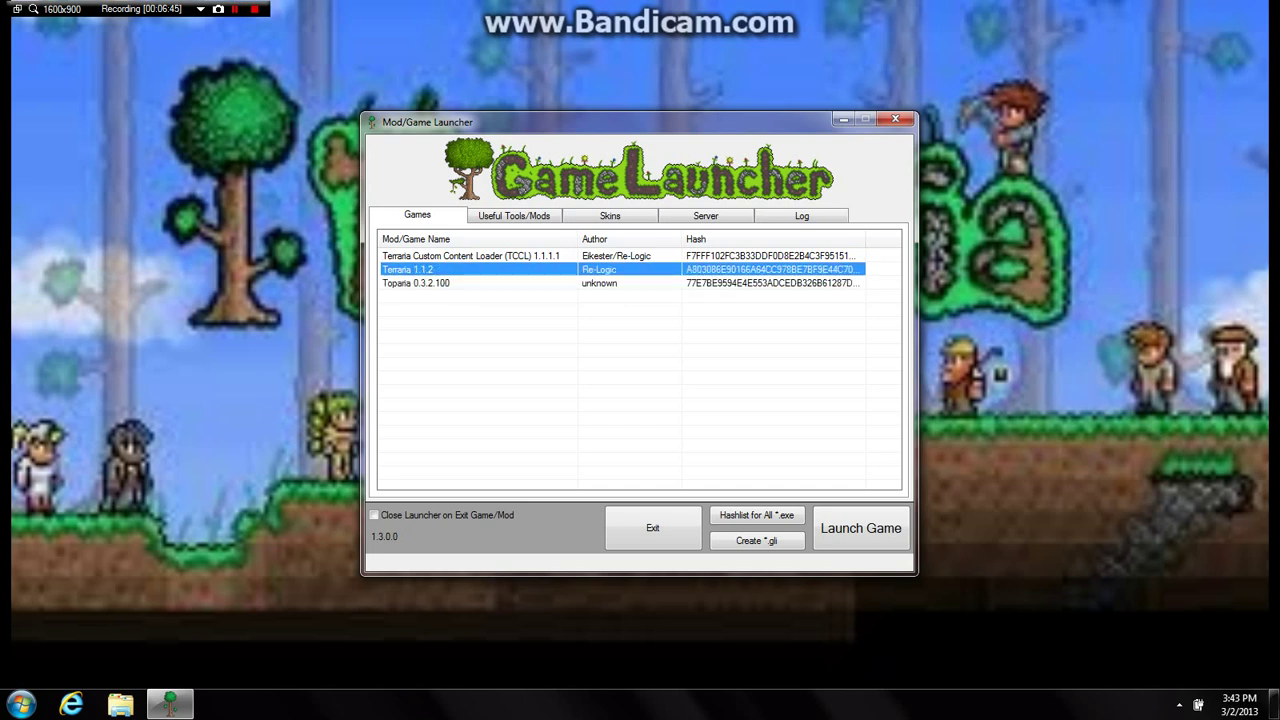
click(471, 256)
click(540, 350)
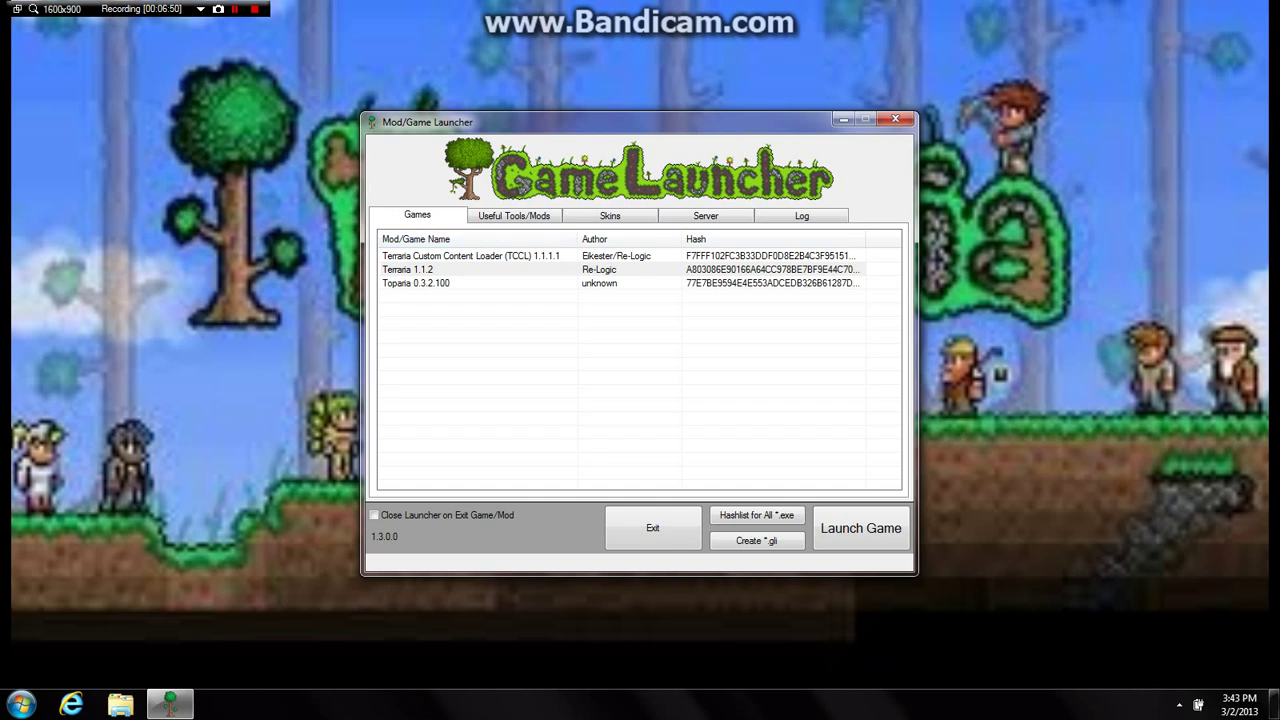
click(471, 256)
click(471, 270)
click(480, 340)
click(471, 256)
click(471, 270)
click(471, 256)
click(480, 340)
click(471, 256)
click(471, 270)
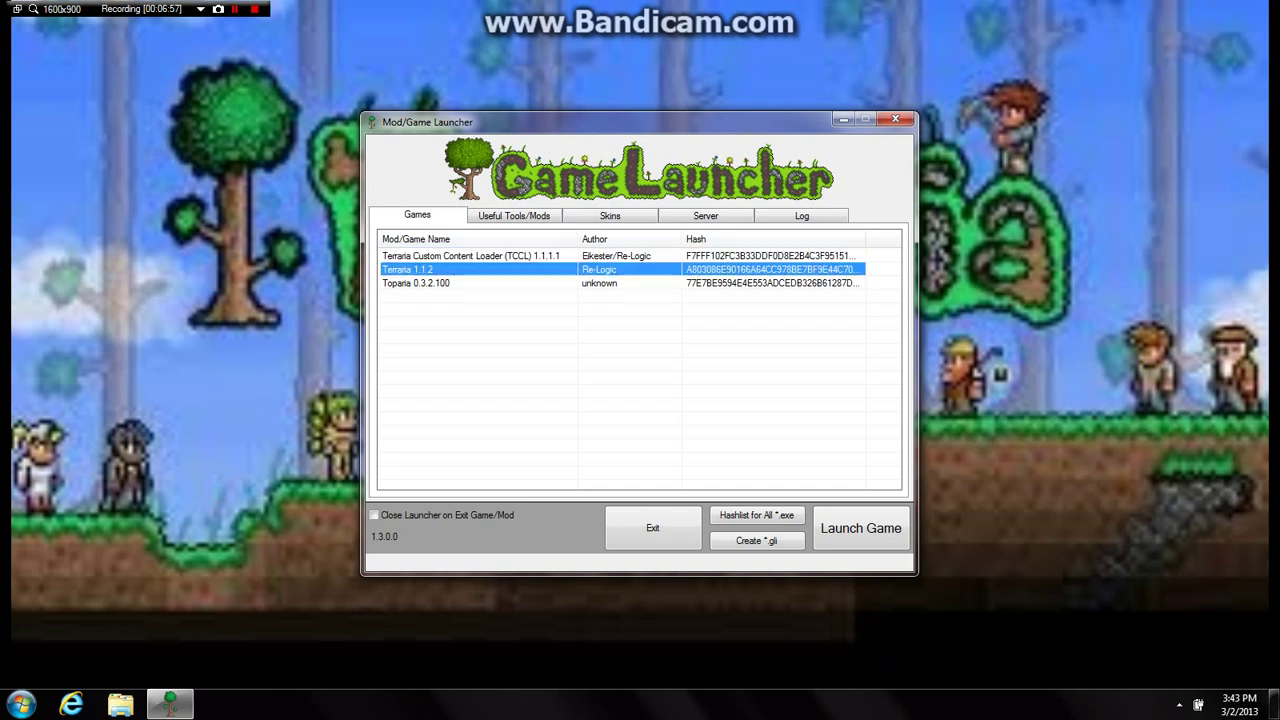
click(471, 256)
click(480, 340)
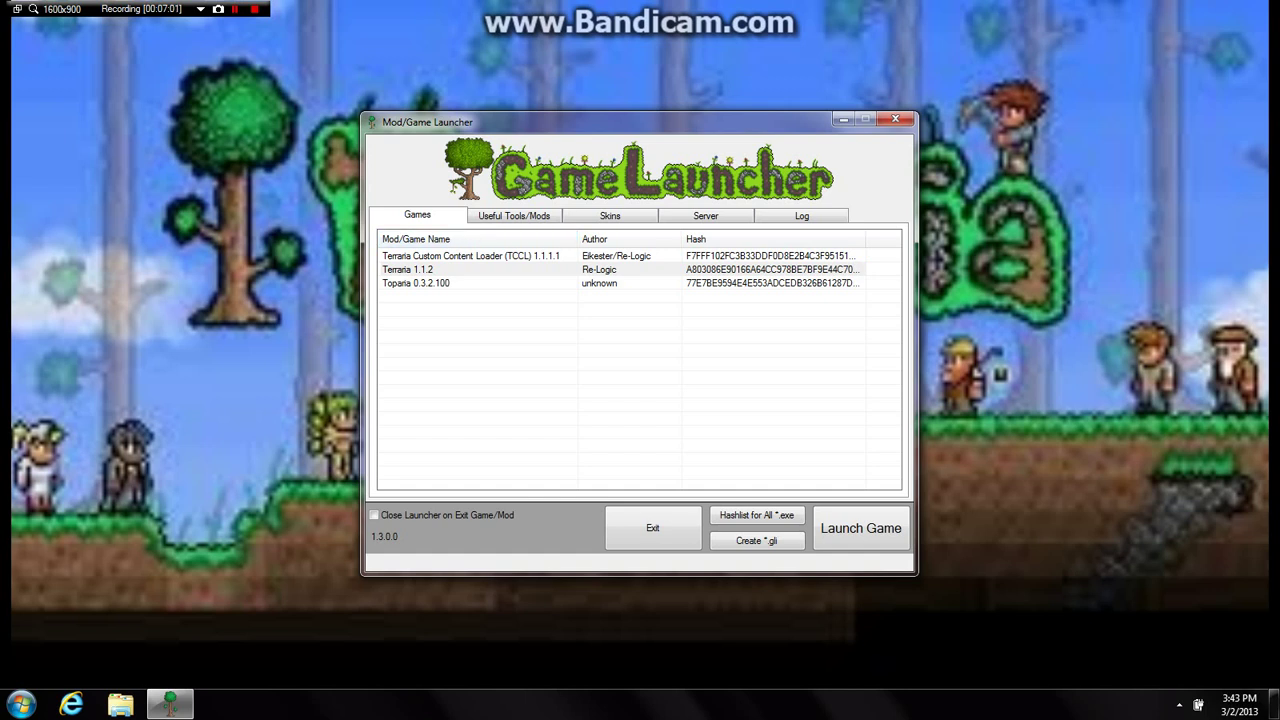
click(471, 256)
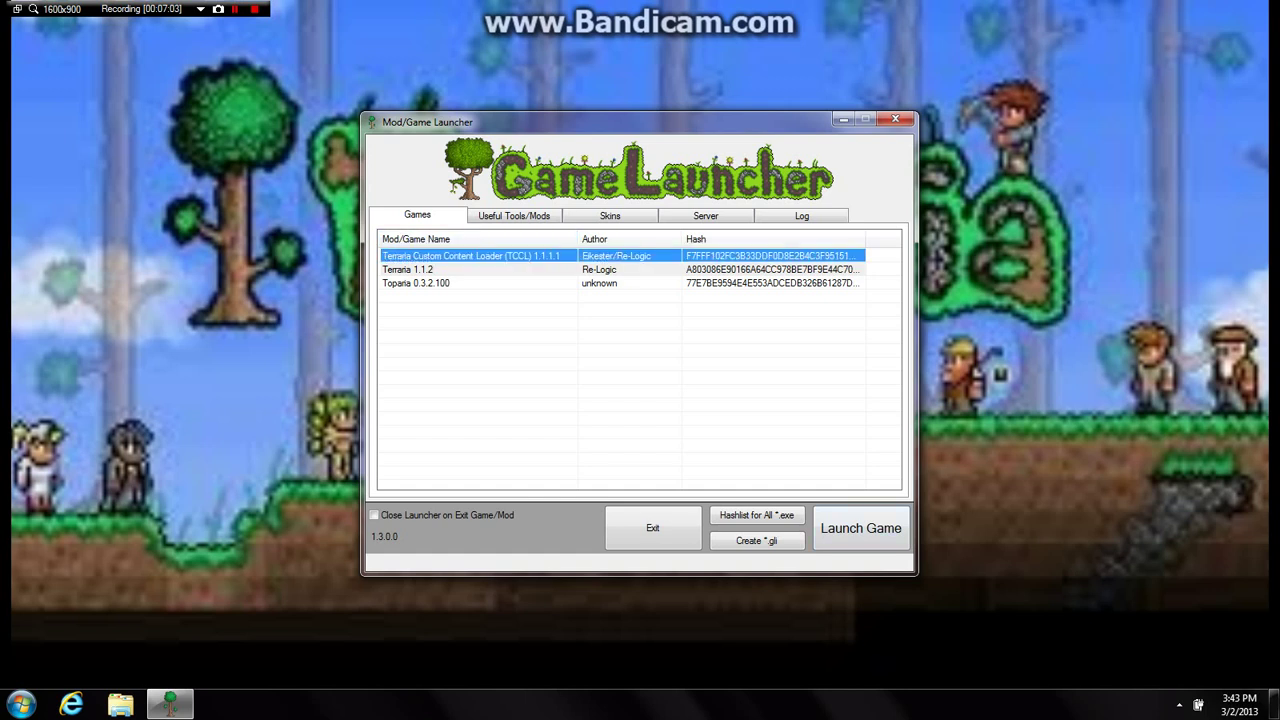
click(496, 340)
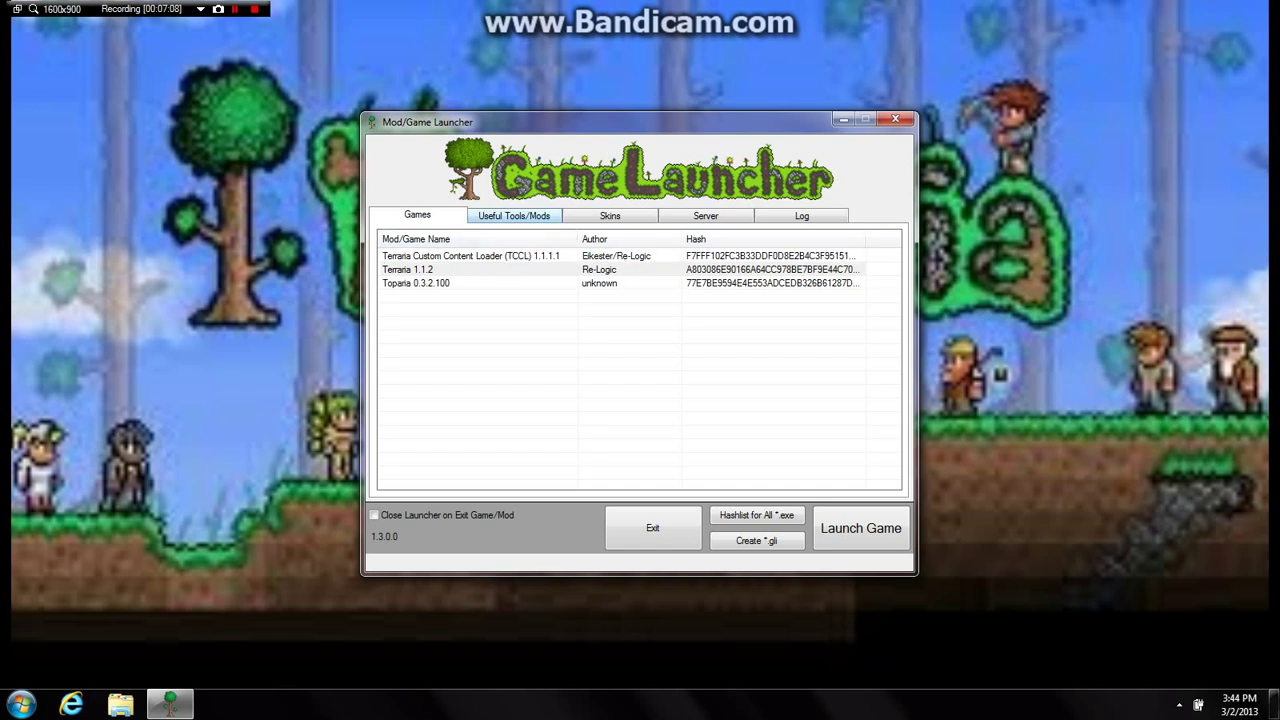
Look through the launcher's useful tools and mods, skins, server settings and log
click(514, 215)
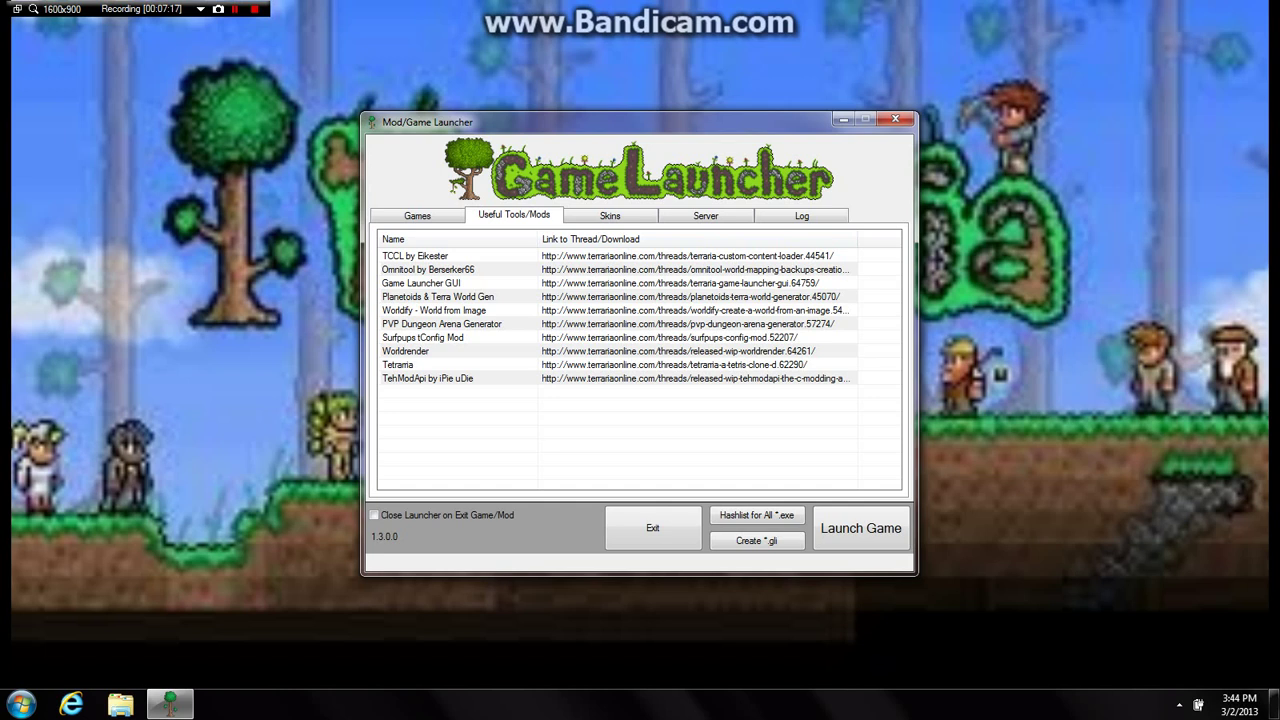
click(610, 215)
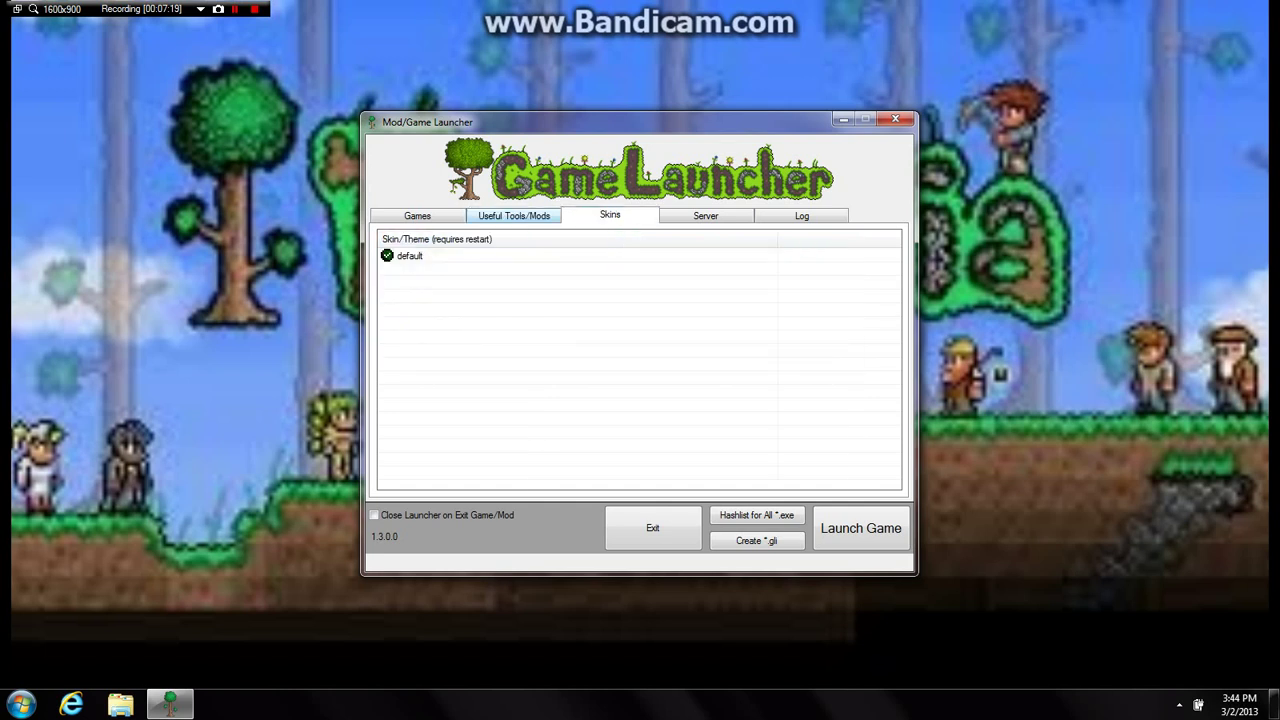
click(513, 214)
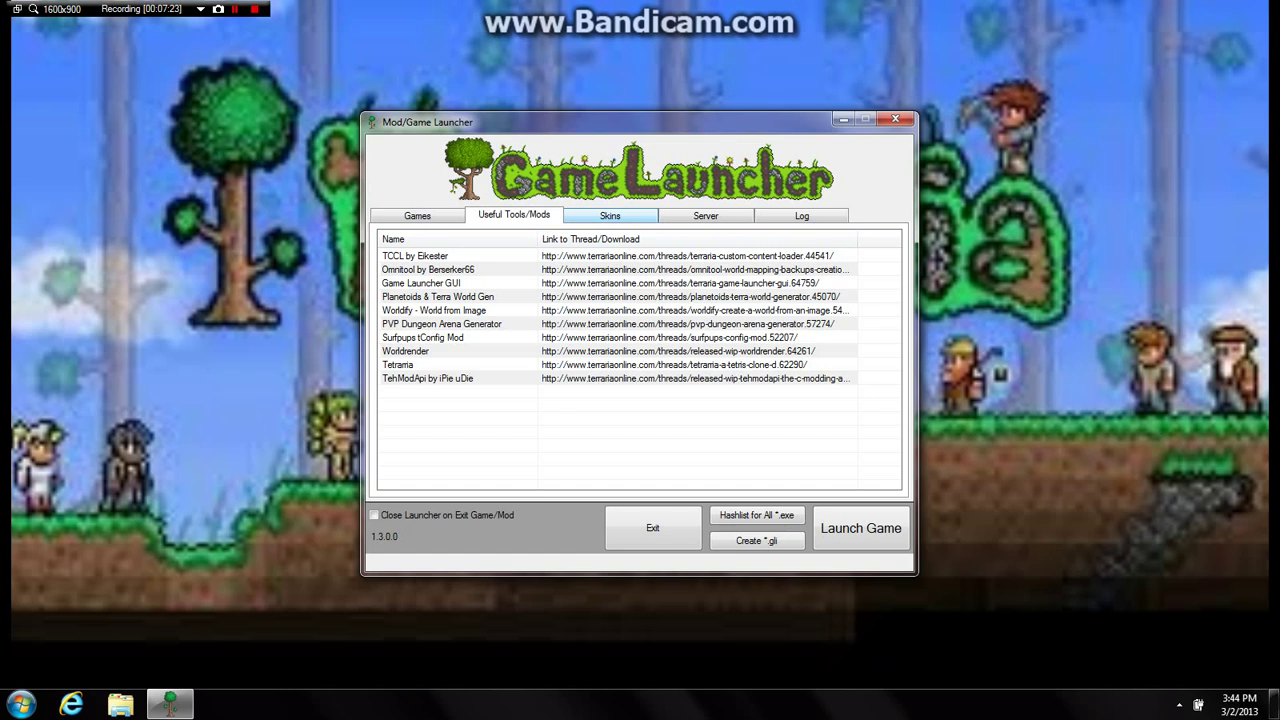
click(417, 215)
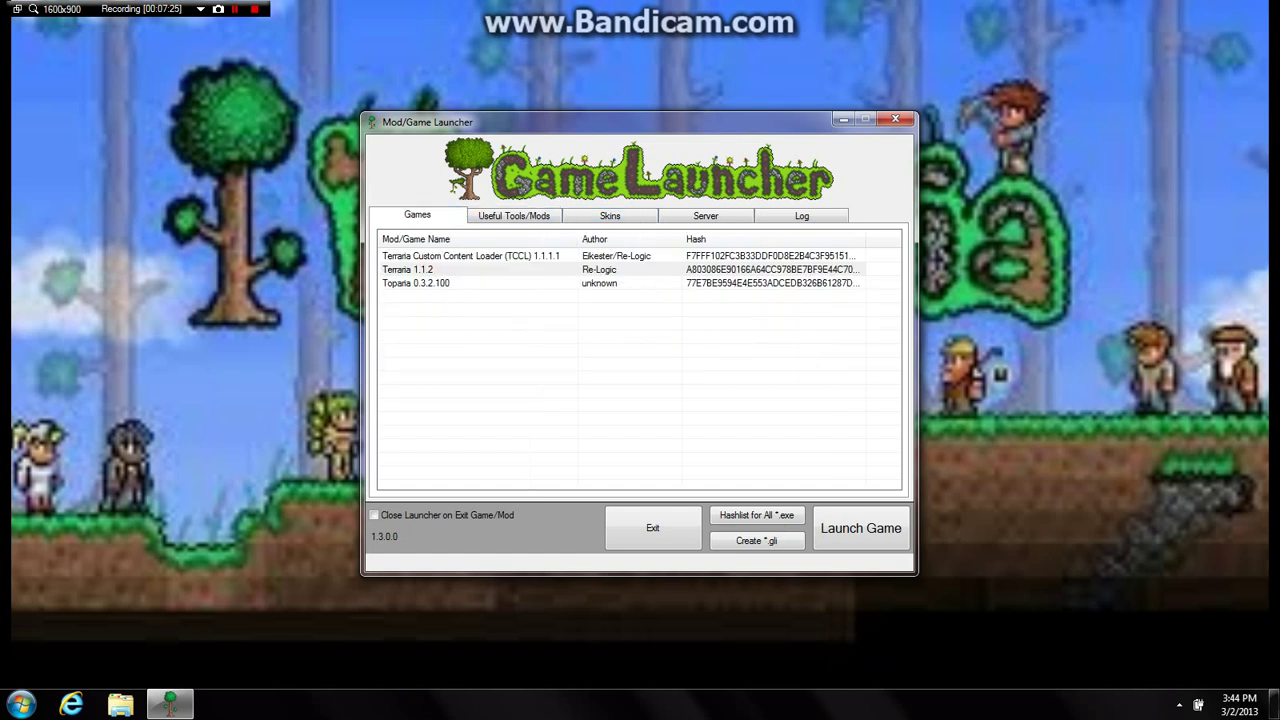
click(610, 215)
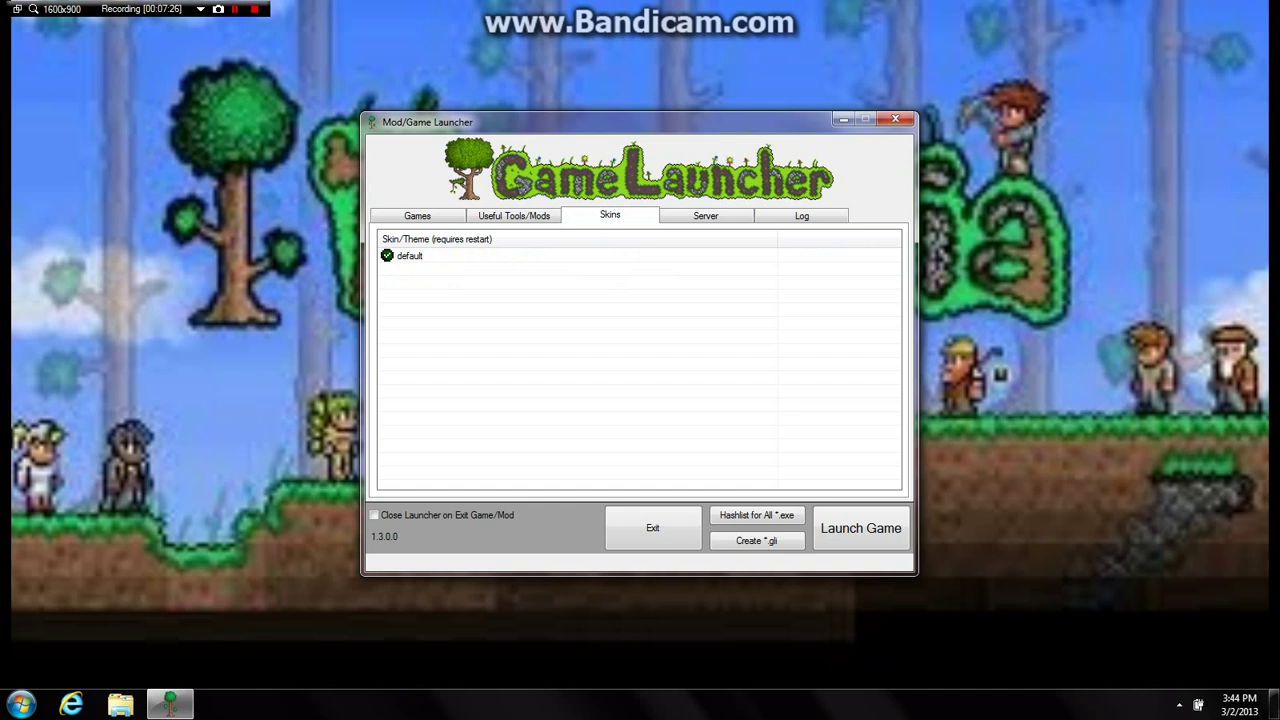
click(410, 256)
click(450, 290)
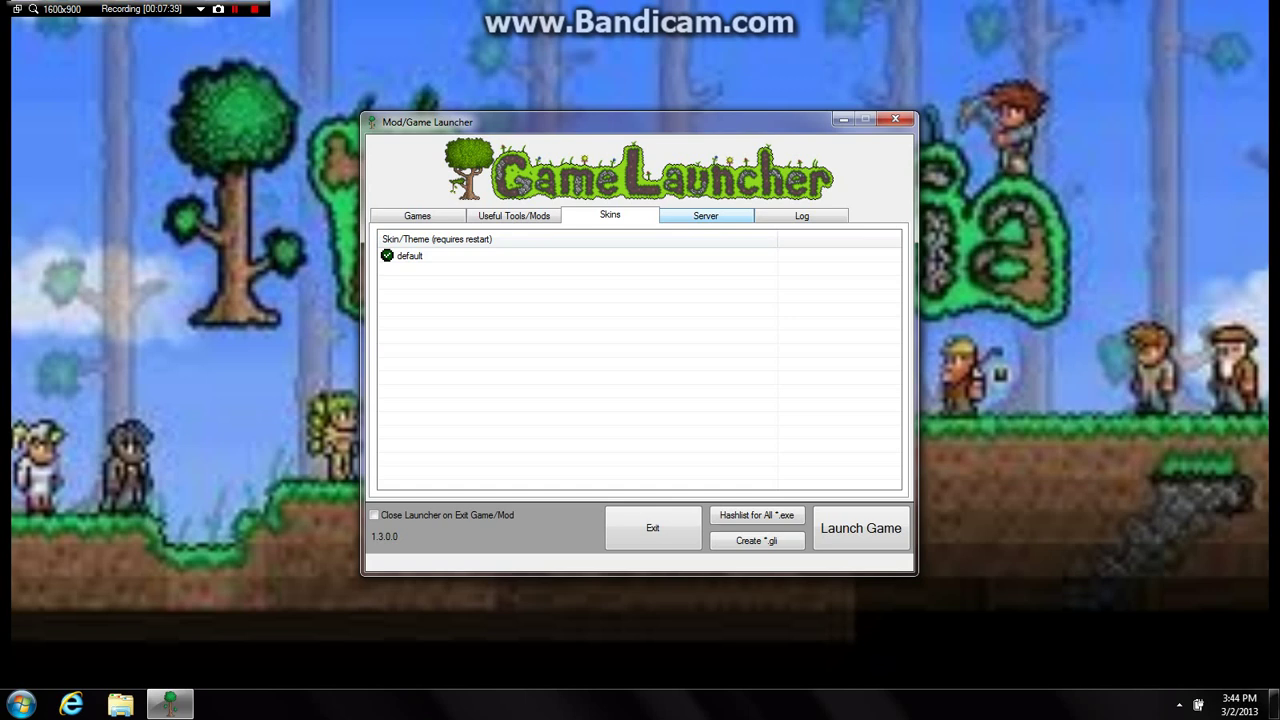
click(706, 215)
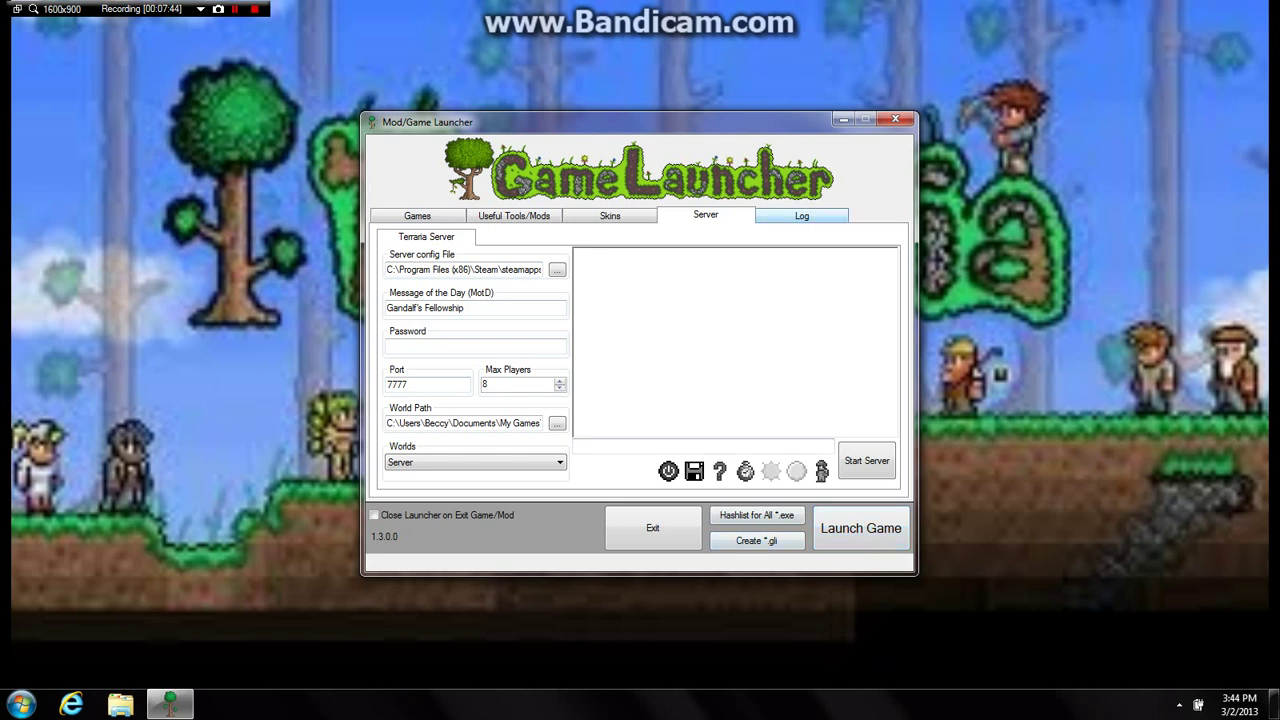
click(802, 215)
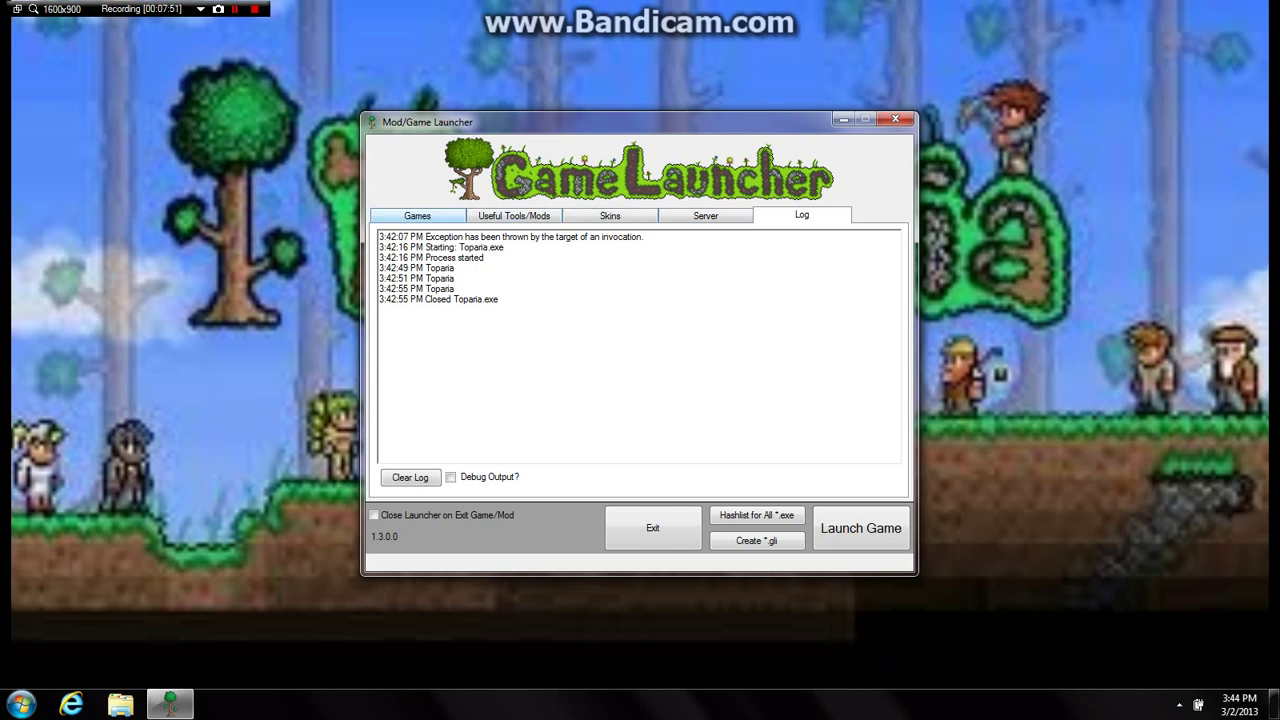
Launch Terraria Custom Content Loader (TCCL) 1.1.1.1 from the launcher's list of games
click(417, 215)
click(471, 256)
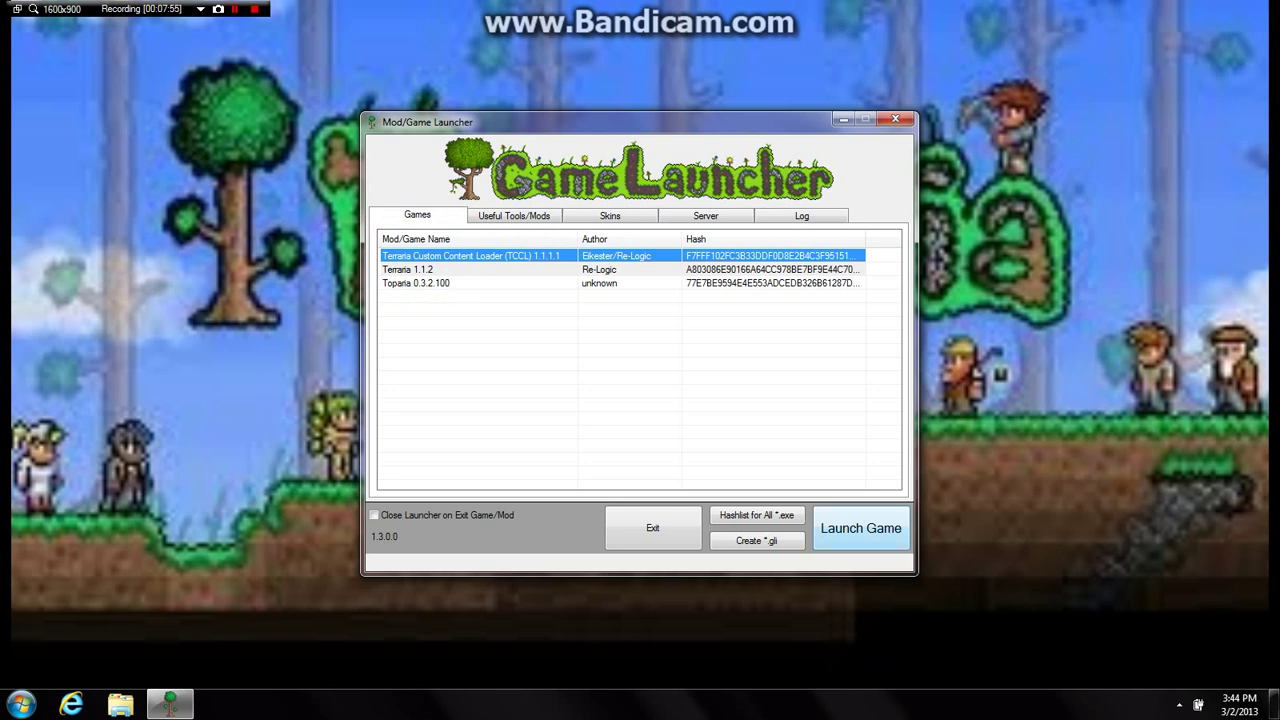
click(861, 528)
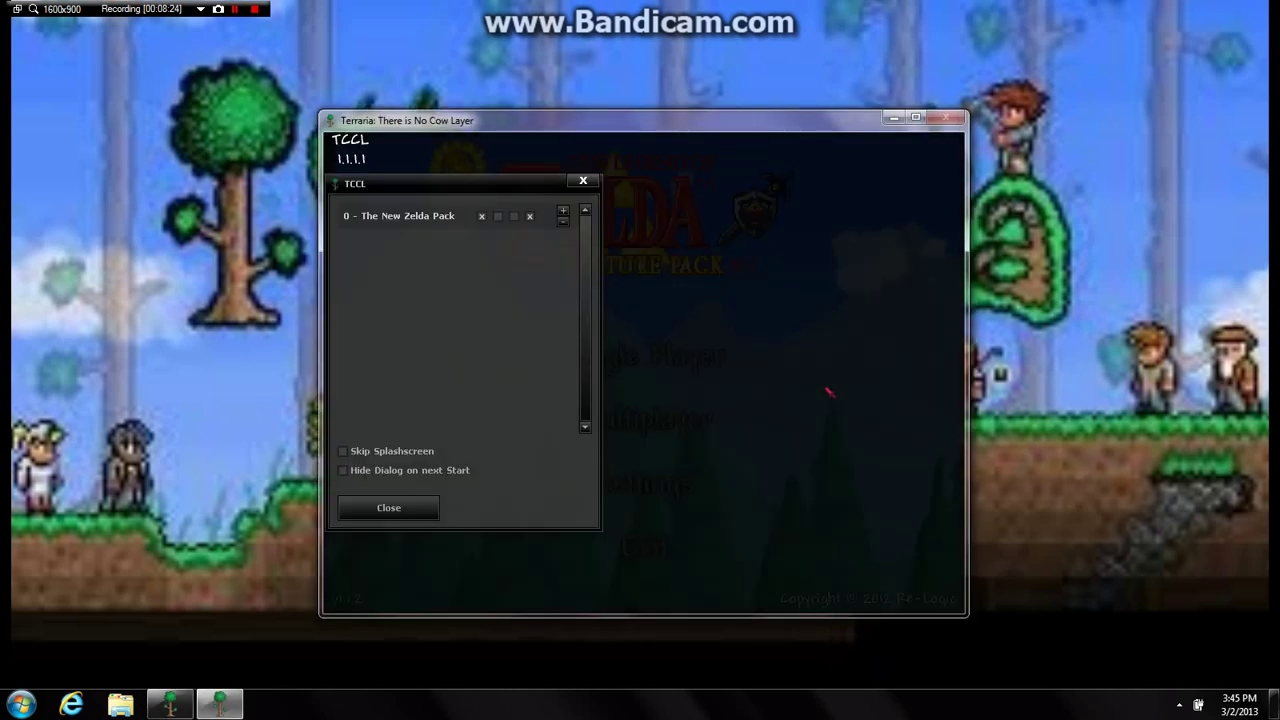
Dismiss the TCCL texture pack dialog and exit the game back to the launcher
click(396, 508)
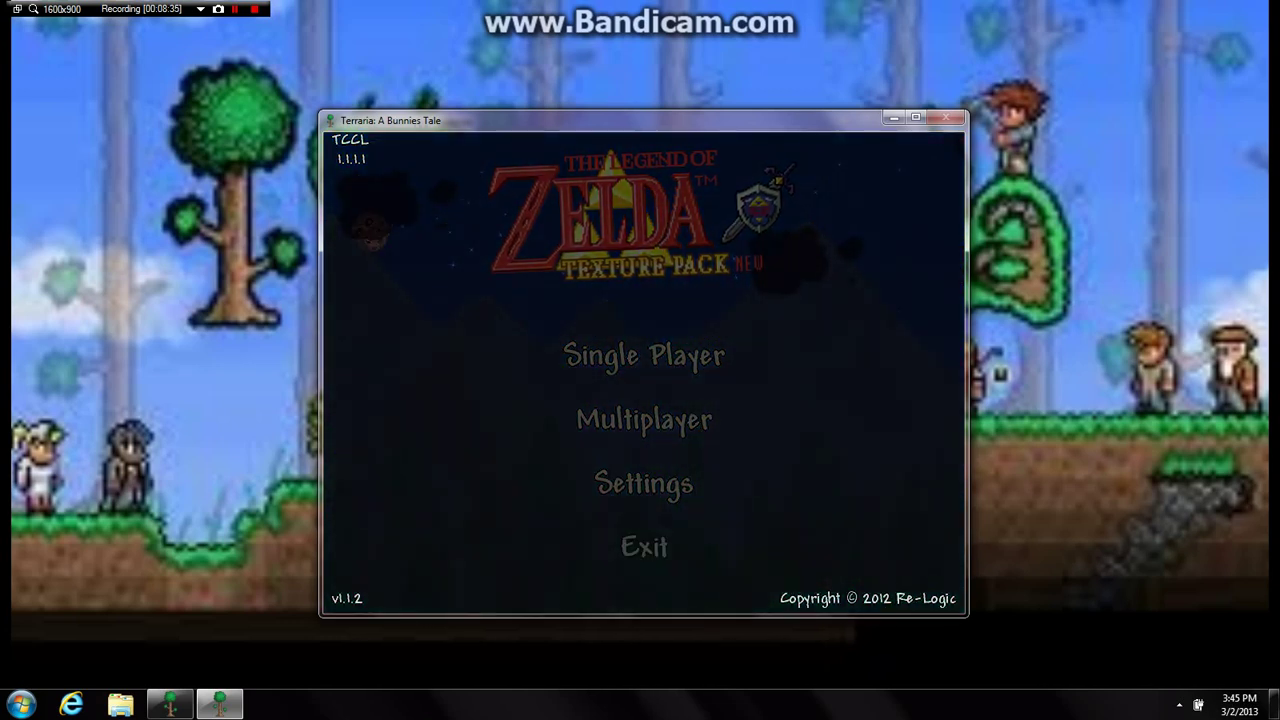
click(644, 546)
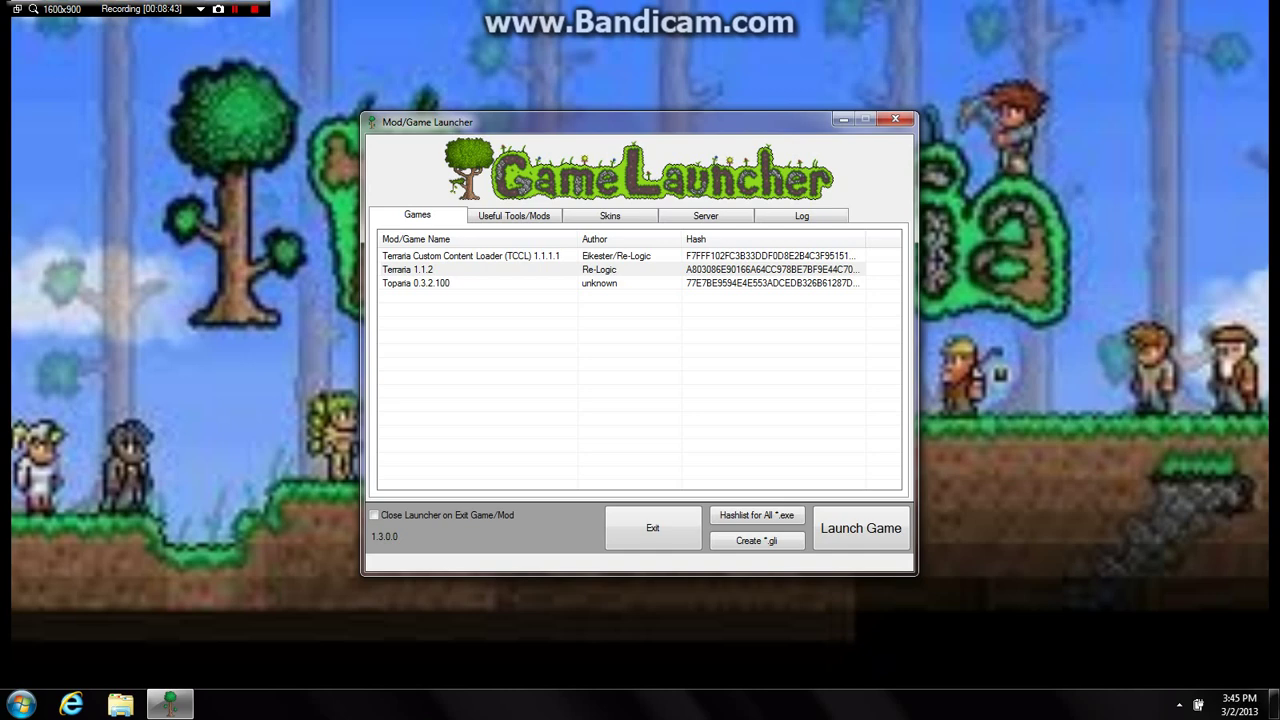
mouse_move(620, 121)
mouse_down()
mouse_move(628, 150)
mouse_move(609, 112)
mouse_up()
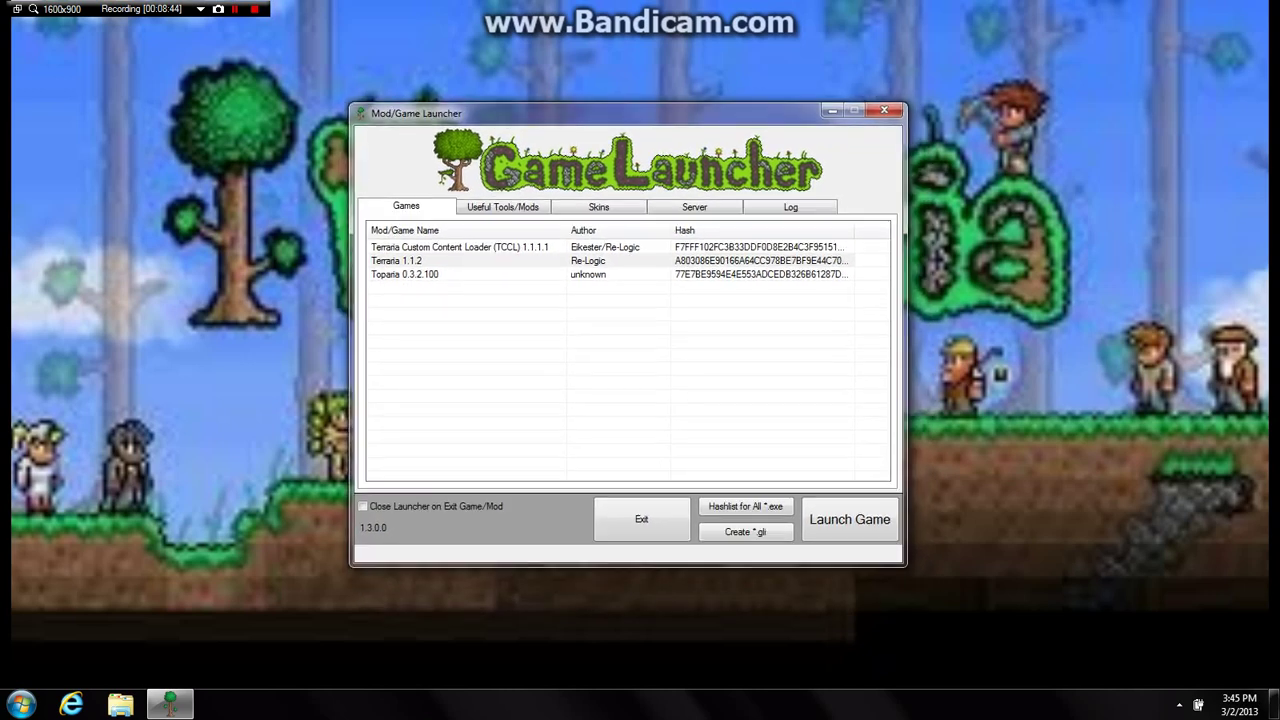